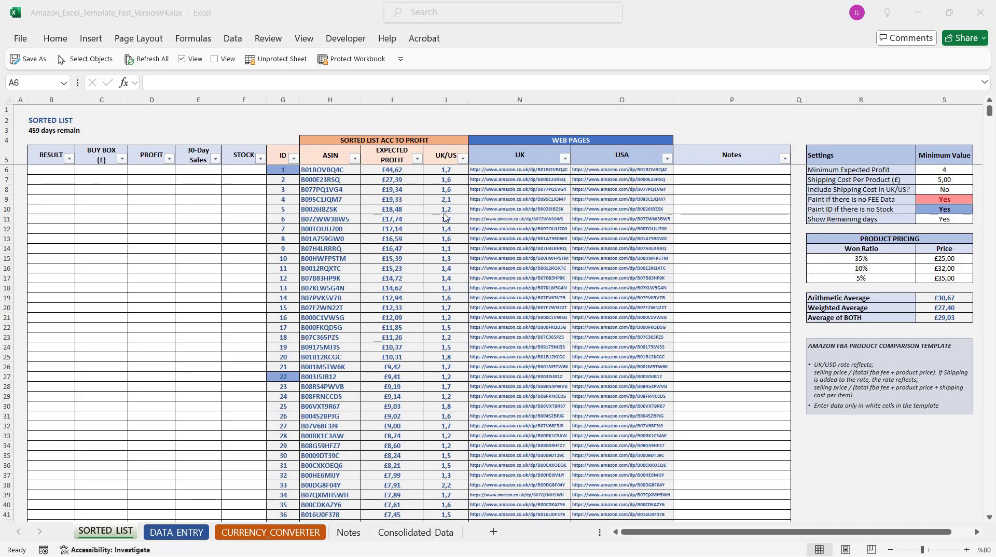
# Step: Review the top expected profit values on the SORTED_LIST sheet and glance at the DATA_ENTRY sheet
pyautogui.click(405, 171)
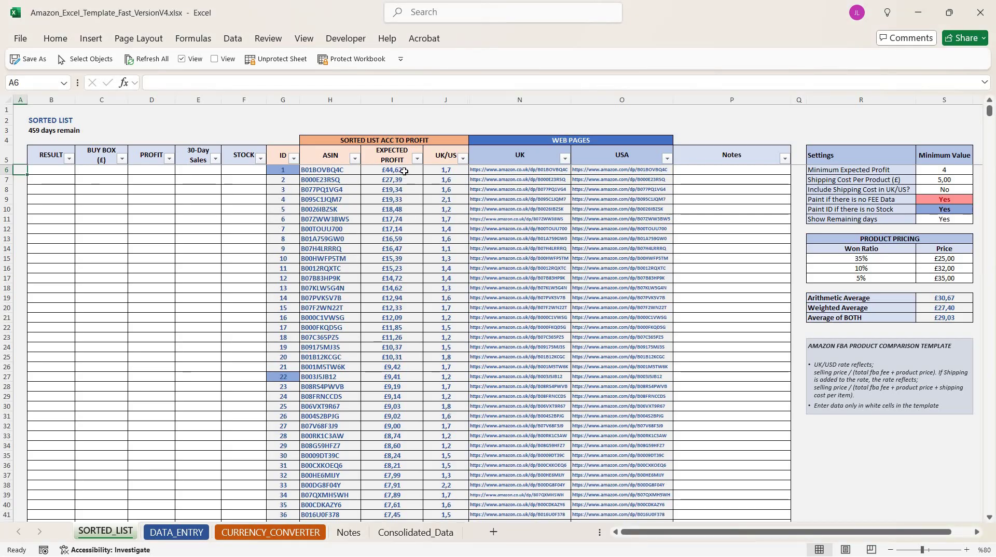
pyautogui.moveTo(404, 172); pyautogui.dragTo(378, 363)
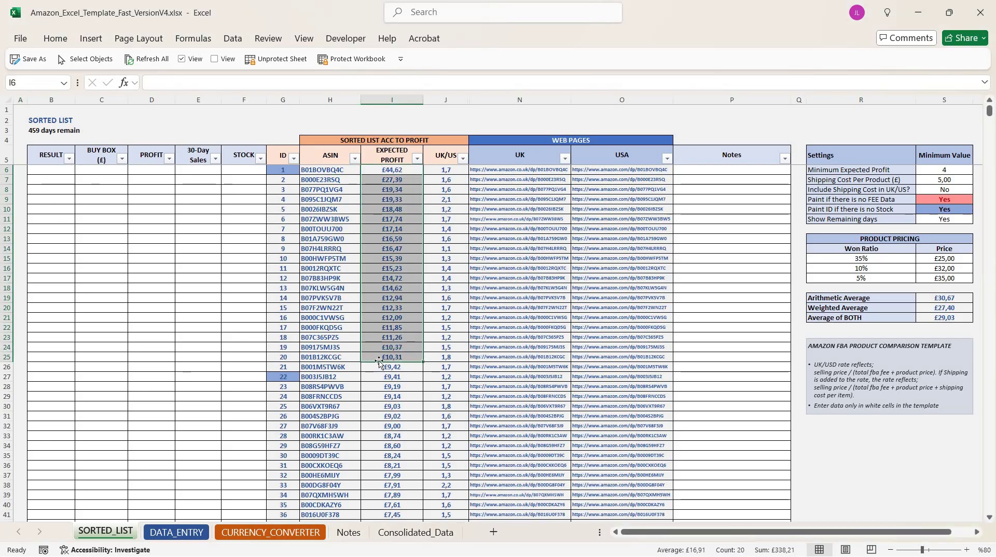
pyautogui.click(169, 534)
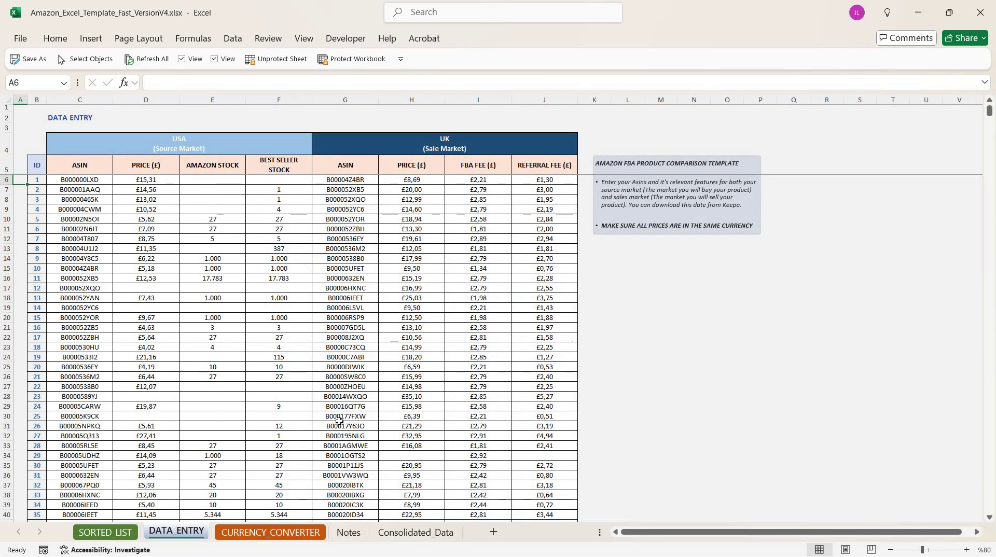
pyautogui.click(108, 533)
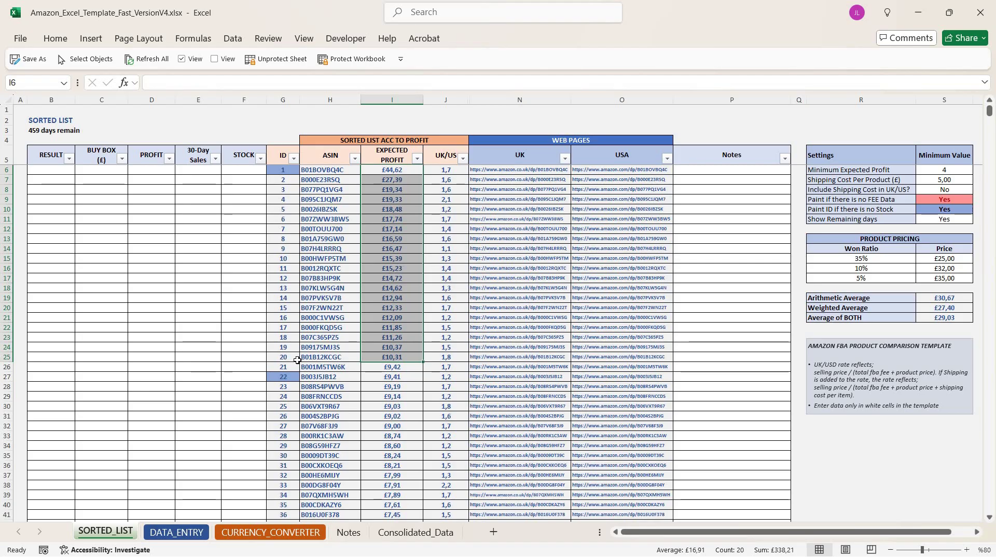
# Step: Examine the USA source-market and UK sale-market blocks and their column headings on the DATA_ENTRY sheet
pyautogui.click(185, 531)
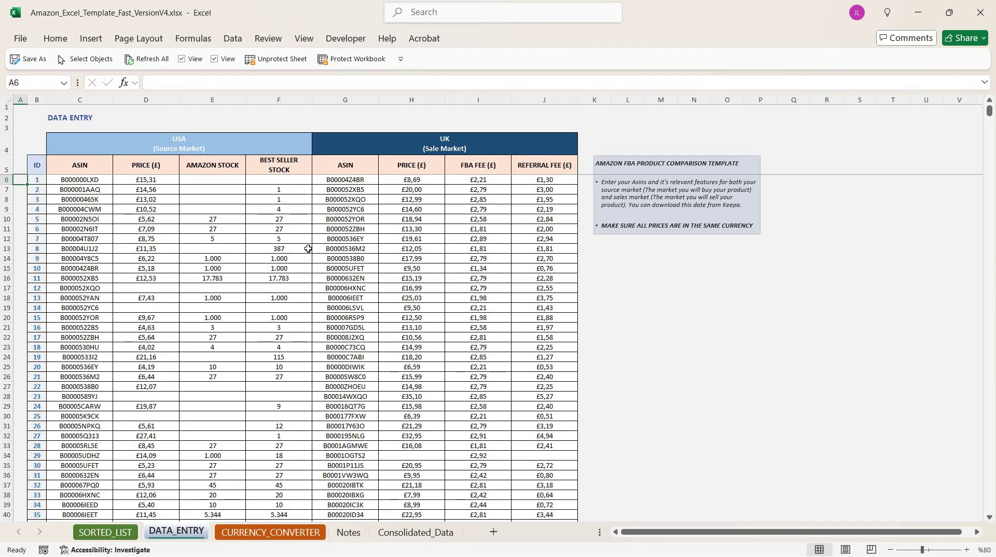
pyautogui.moveTo(96, 181); pyautogui.dragTo(344, 271)
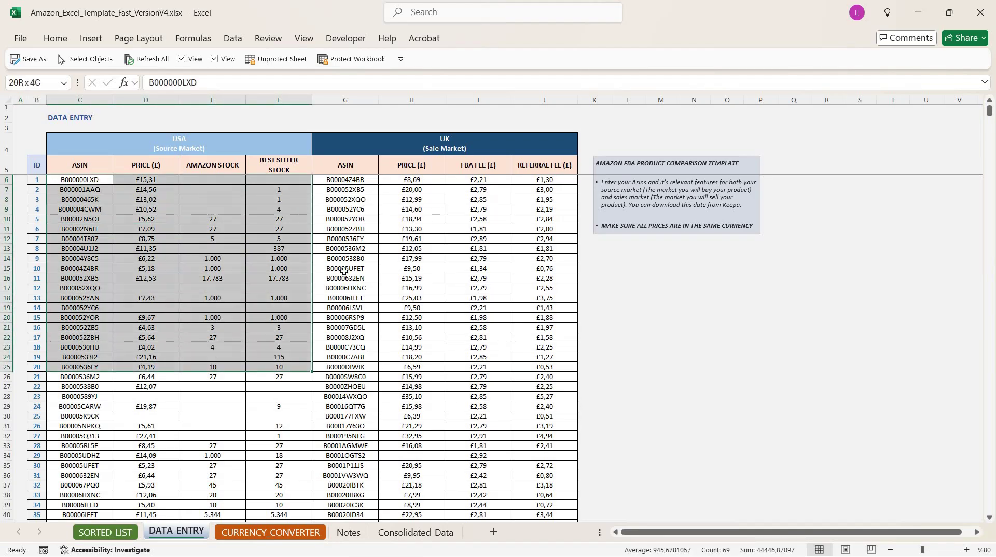
pyautogui.moveTo(353, 181); pyautogui.dragTo(544, 424)
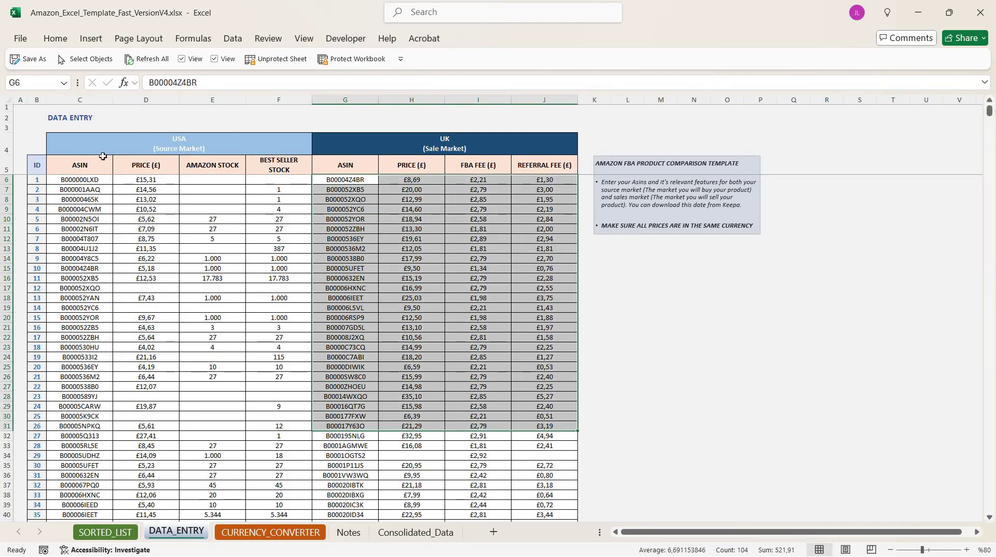
pyautogui.moveTo(83, 158); pyautogui.dragTo(555, 162)
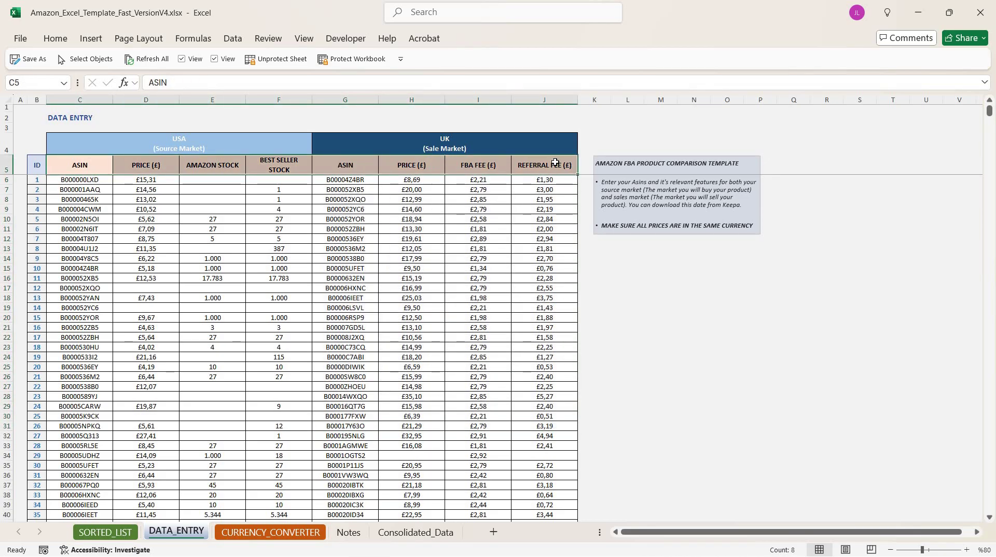
pyautogui.click(555, 162)
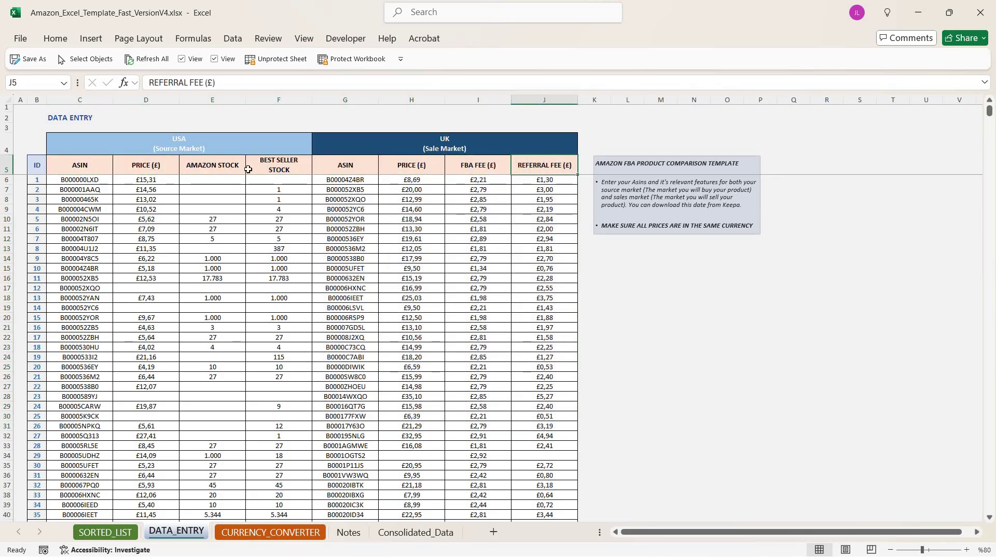
pyautogui.moveTo(185, 149); pyautogui.dragTo(378, 148)
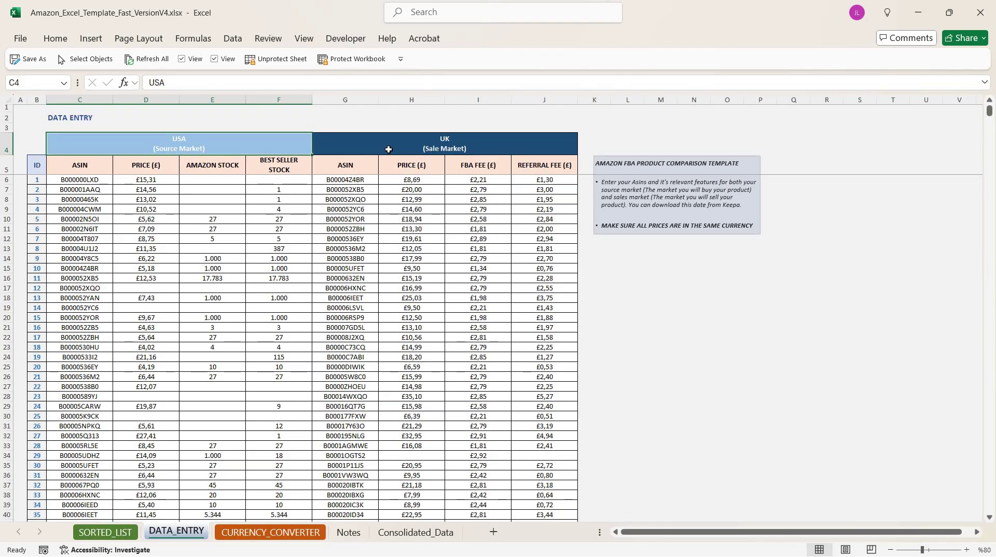
pyautogui.click(389, 149)
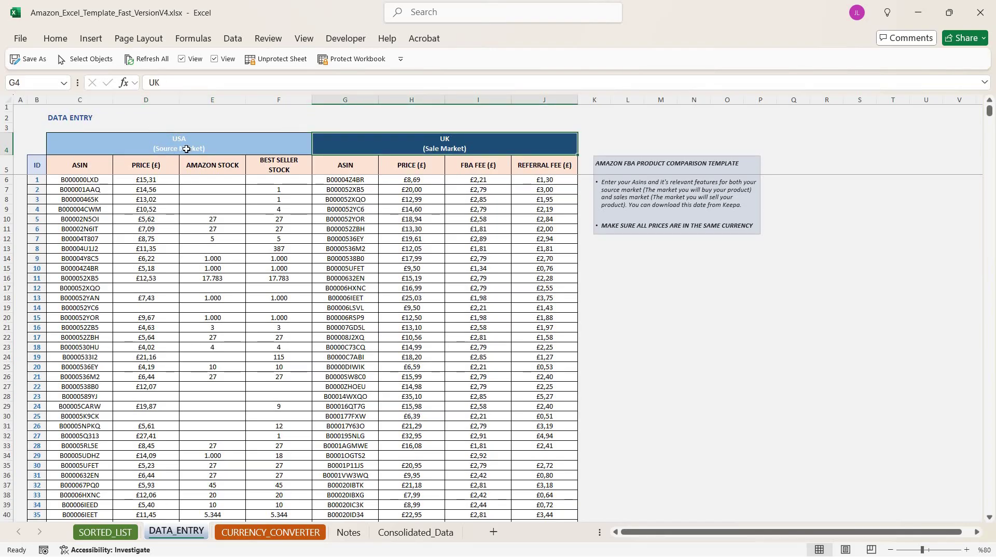
pyautogui.click(220, 151)
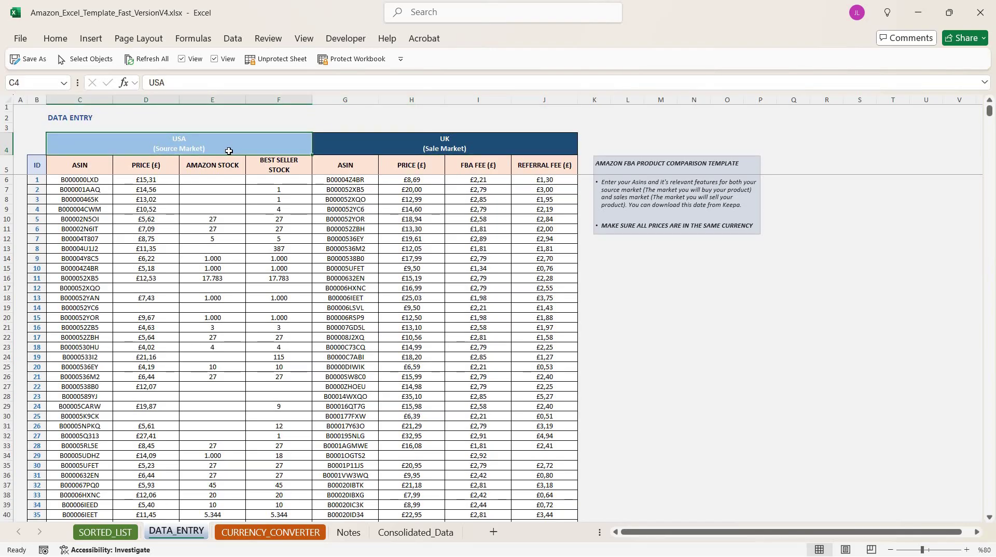
pyautogui.click(335, 150)
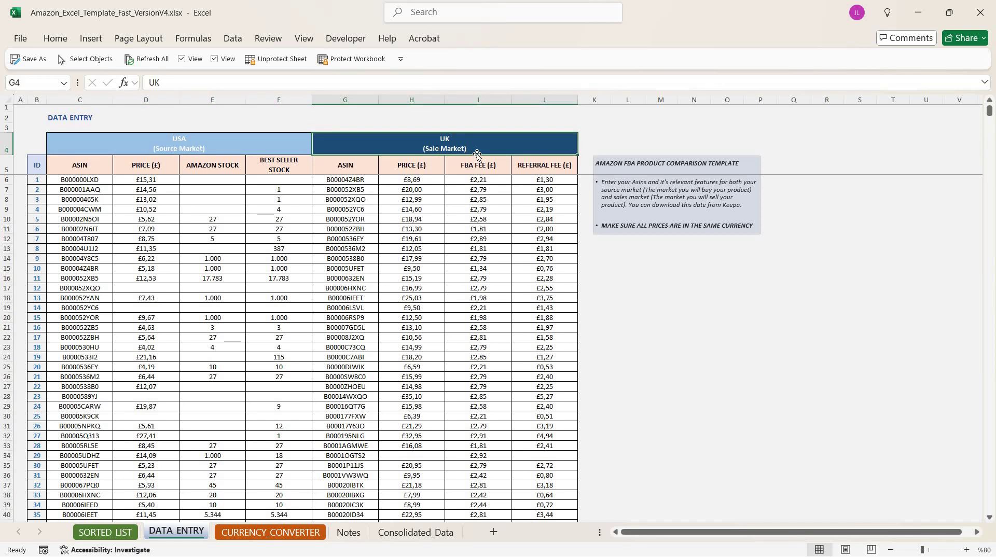
# Step: Inspect the USA block's ASIN, price, Amazon stock and best seller stock columns and their product rows
pyautogui.click(106, 166)
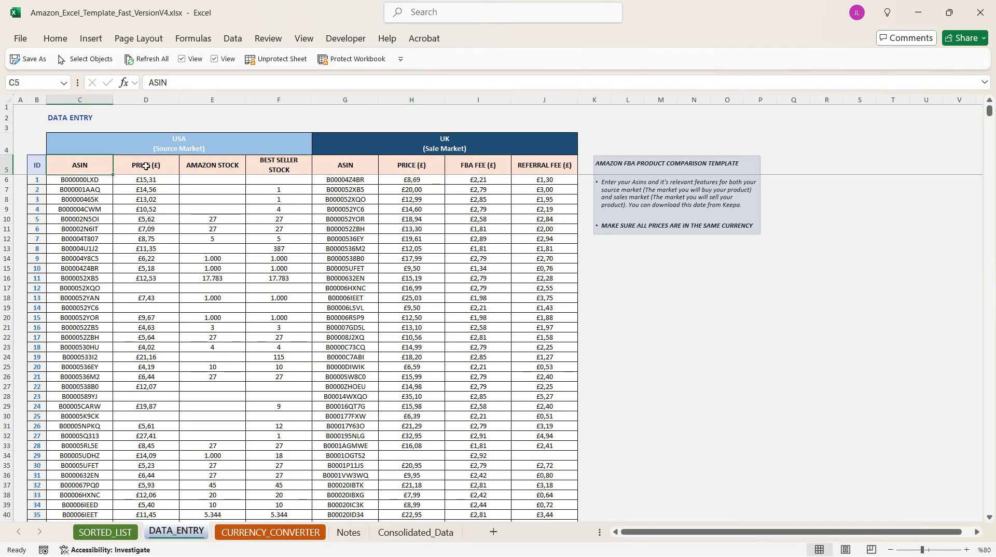
pyautogui.click(145, 166)
pyautogui.click(226, 165)
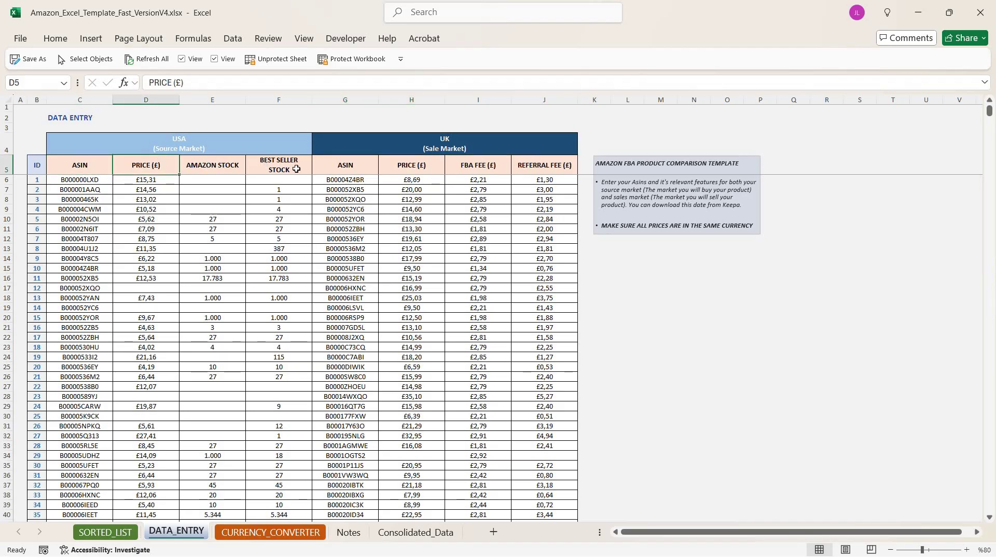
pyautogui.click(296, 169)
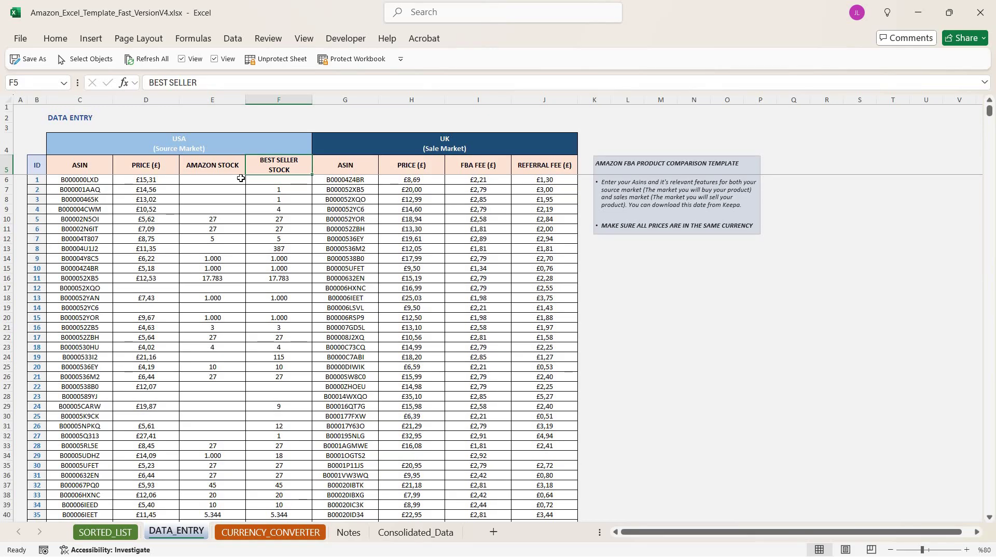
pyautogui.moveTo(80, 180); pyautogui.dragTo(278, 486)
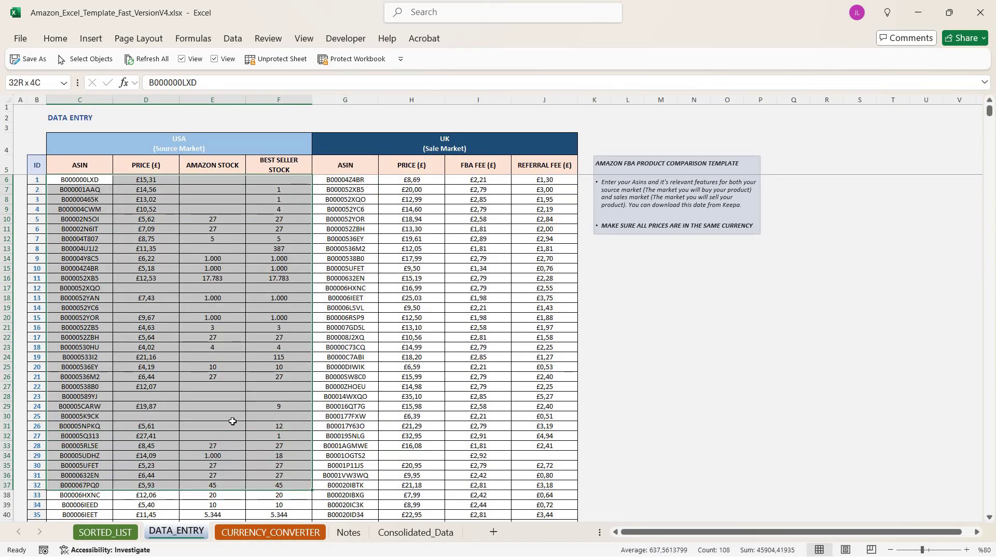
pyautogui.click(233, 423)
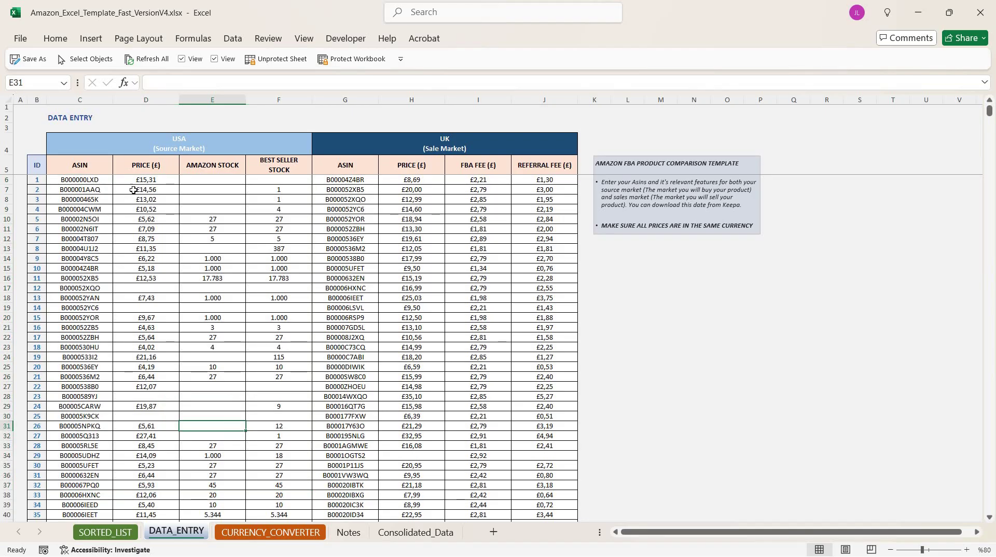
pyautogui.moveTo(155, 179); pyautogui.dragTo(140, 430)
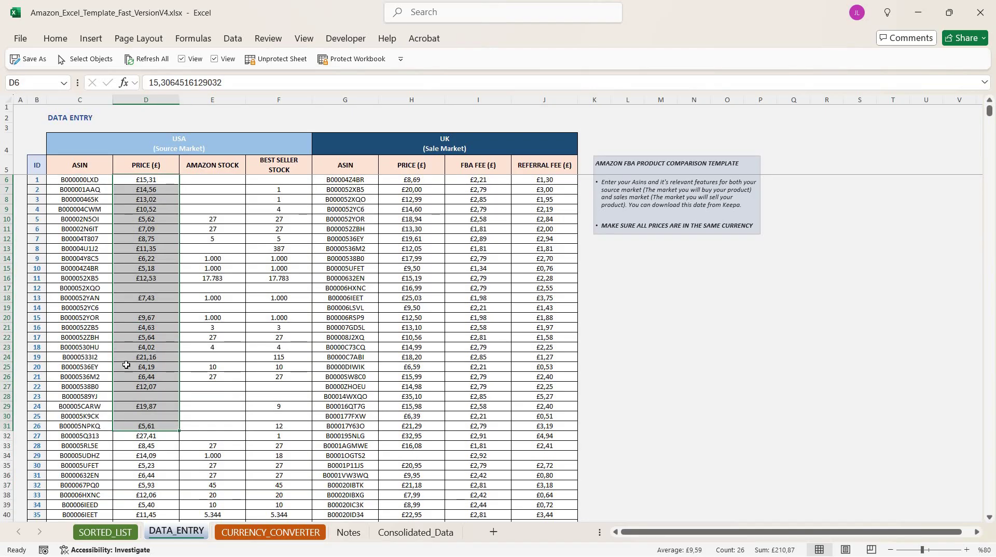
pyautogui.click(442, 143)
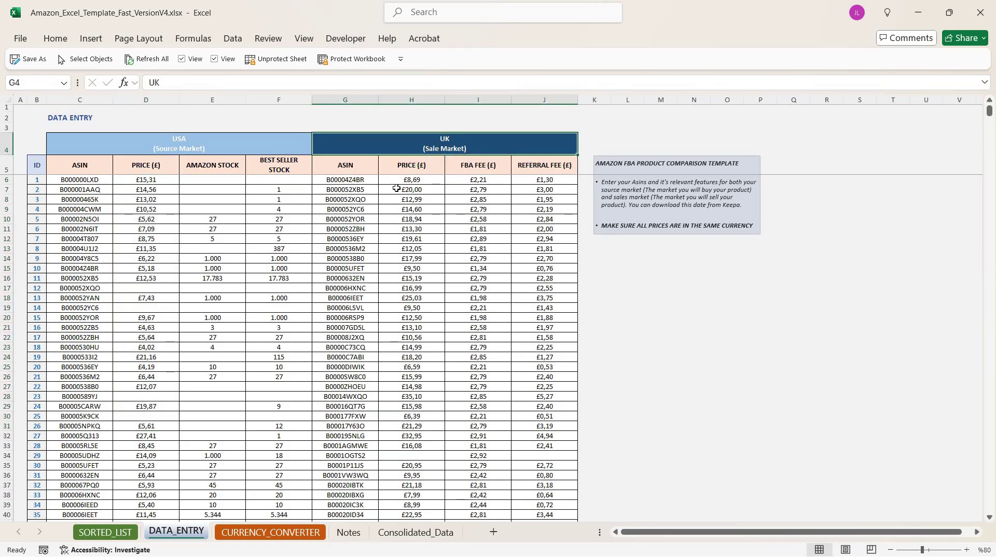
pyautogui.click(88, 180)
pyautogui.moveTo(269, 362); pyautogui.dragTo(274, 368)
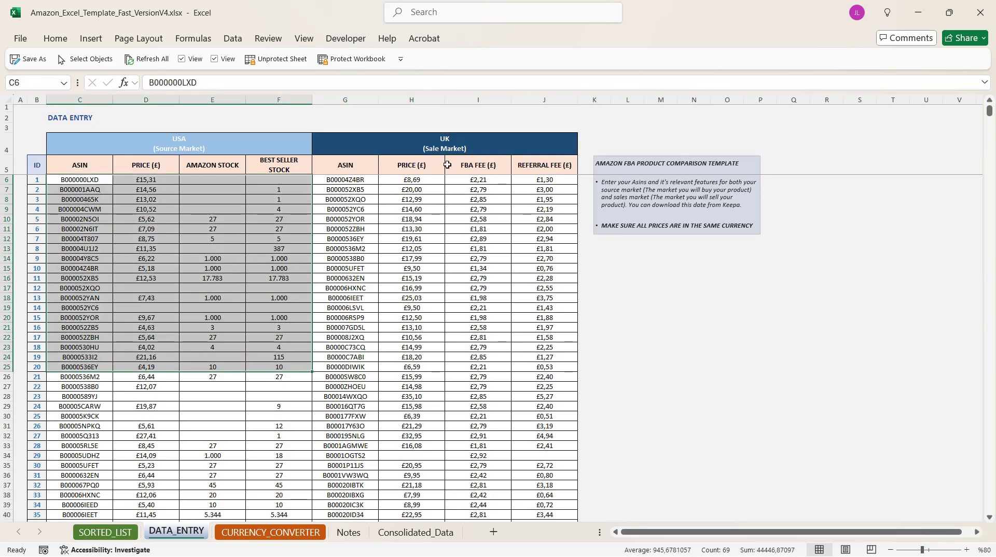
# Step: Inspect the UK block's ASIN, price, FBA fee and referral fee columns and their product rows
pyautogui.click(366, 165)
pyautogui.click(420, 168)
pyautogui.click(484, 167)
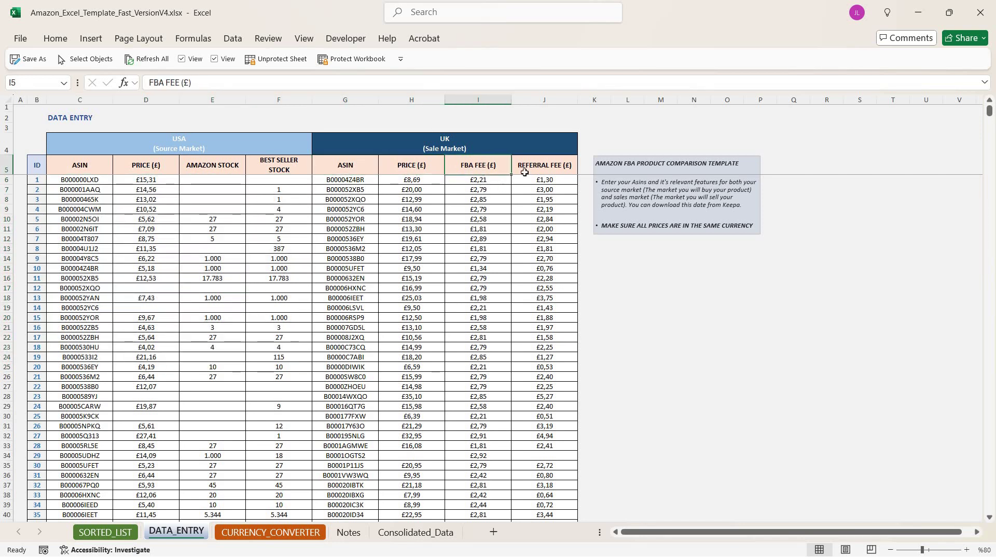
pyautogui.press('Right')
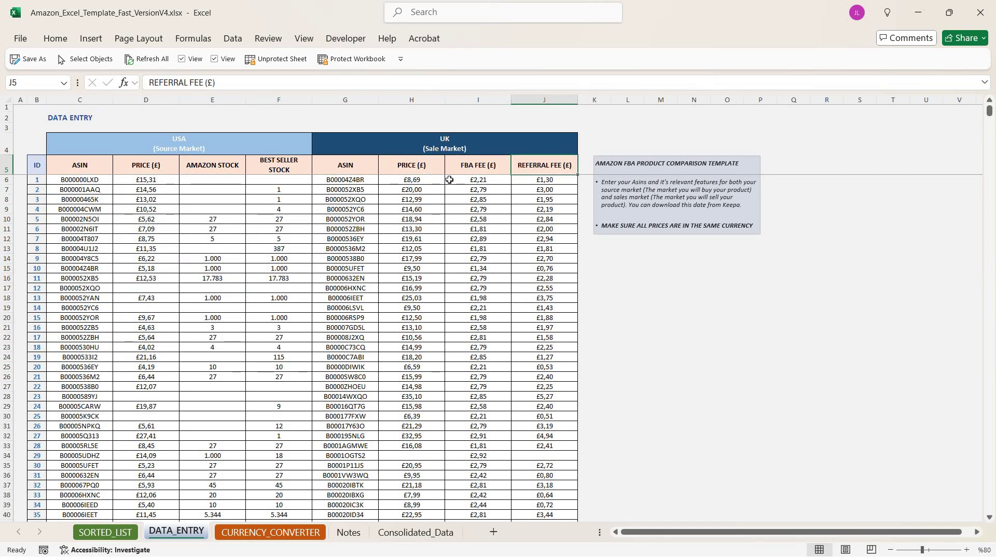
pyautogui.press('Up')
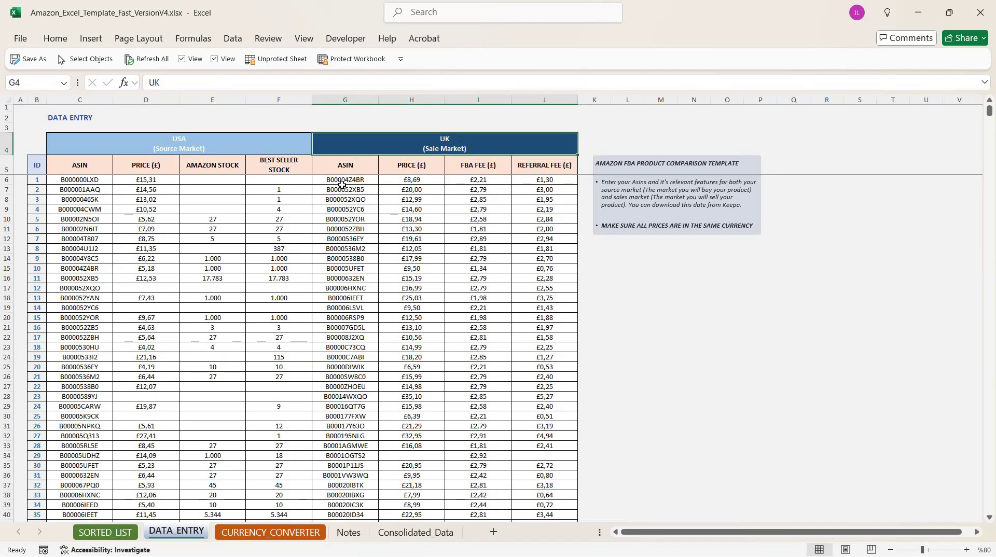
pyautogui.moveTo(340, 180); pyautogui.dragTo(526, 484)
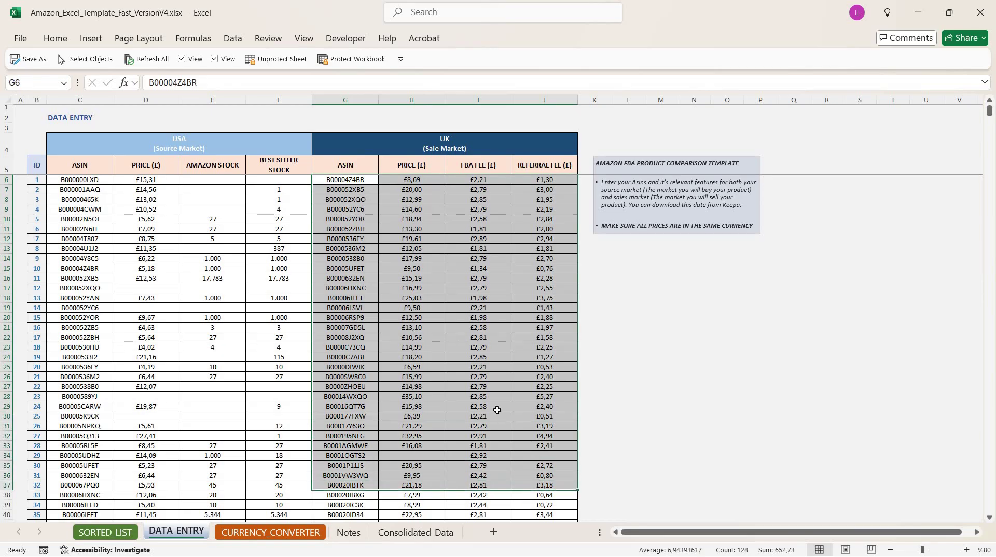
pyautogui.scroll(-4, 452, 406)
pyautogui.scroll(4, 444, 406)
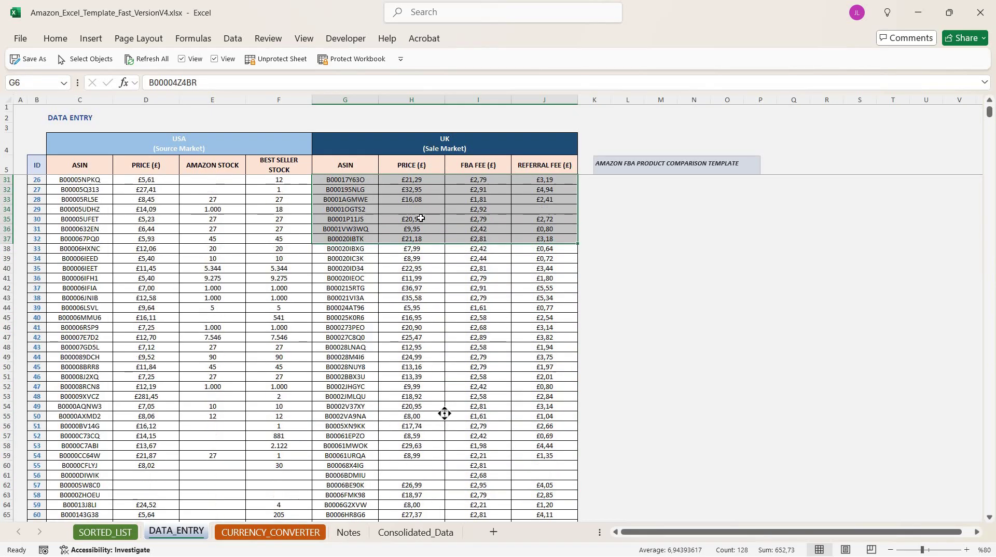
pyautogui.click(390, 229)
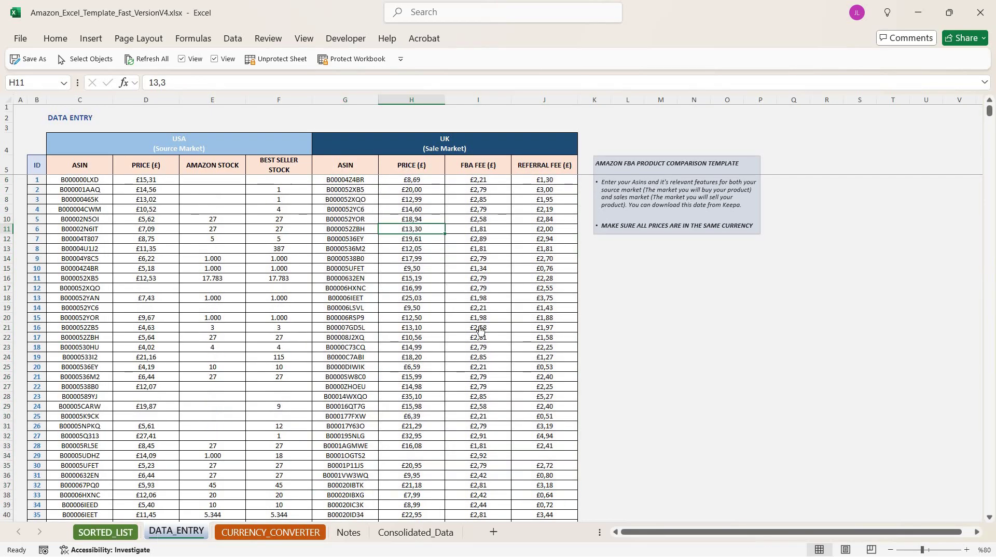
# Step: In the SORTED_LIST settings table, set the Minimum Expected Profit to 8 and the Shipping Cost Per Product to 4
pyautogui.click(106, 533)
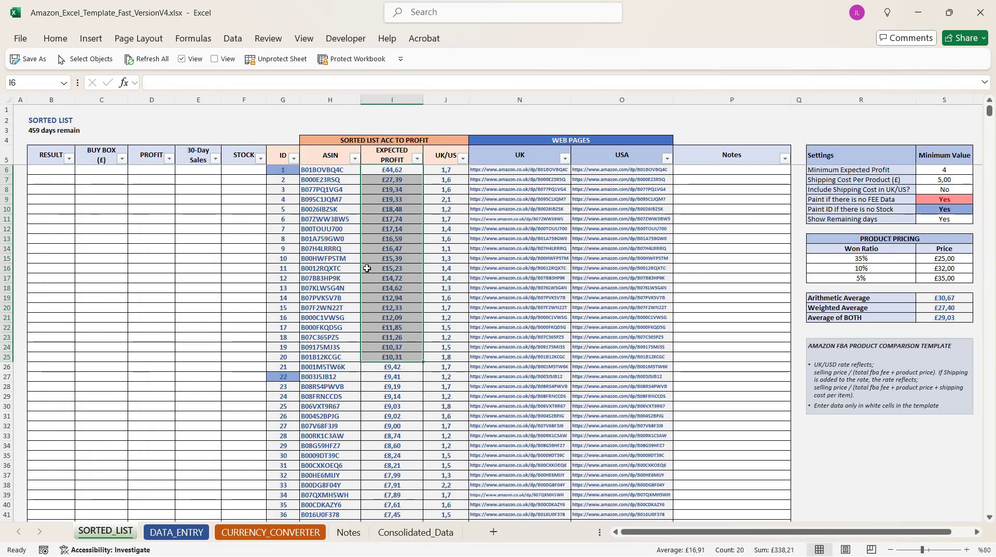
pyautogui.moveTo(955, 170); pyautogui.dragTo(937, 219)
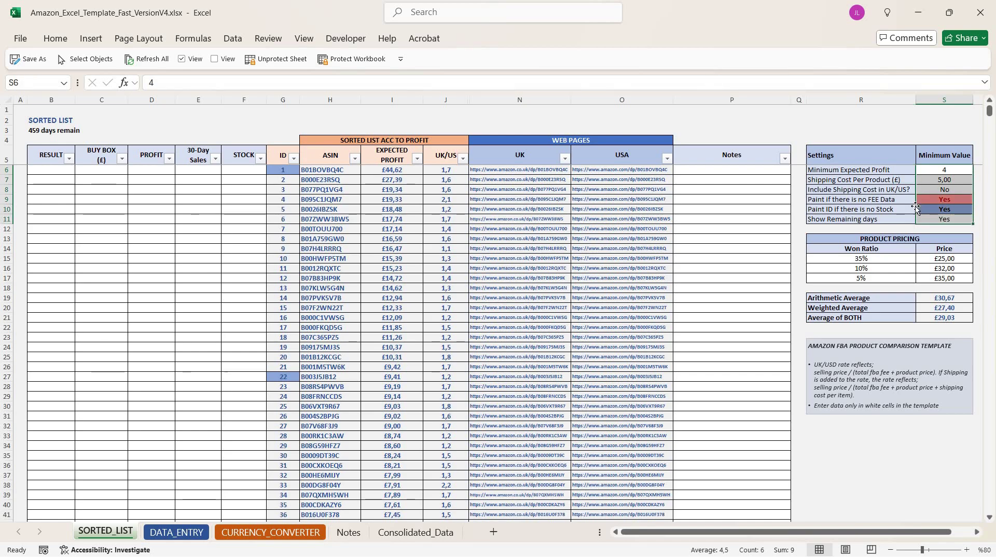
pyautogui.moveTo(893, 186); pyautogui.dragTo(890, 171)
pyautogui.click(890, 172)
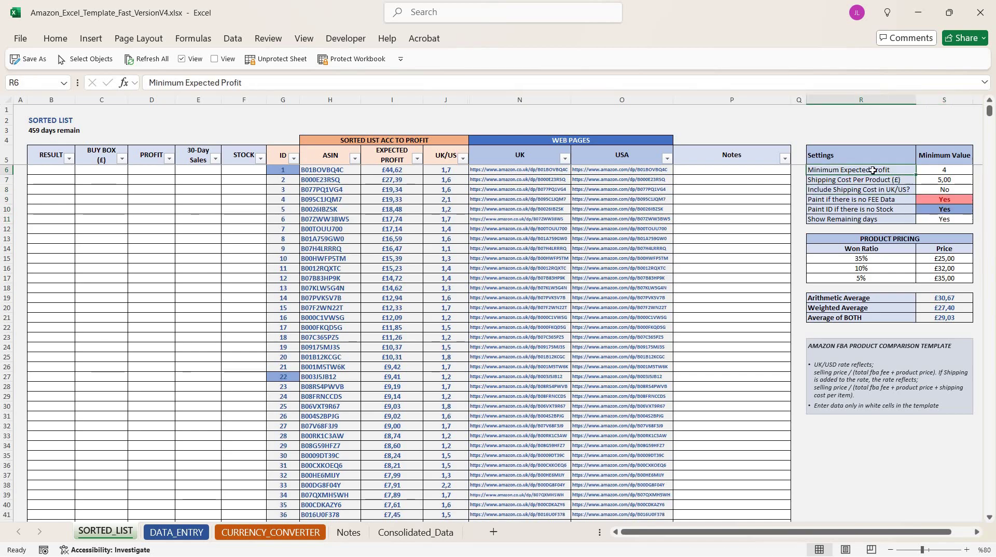
pyautogui.click(947, 171)
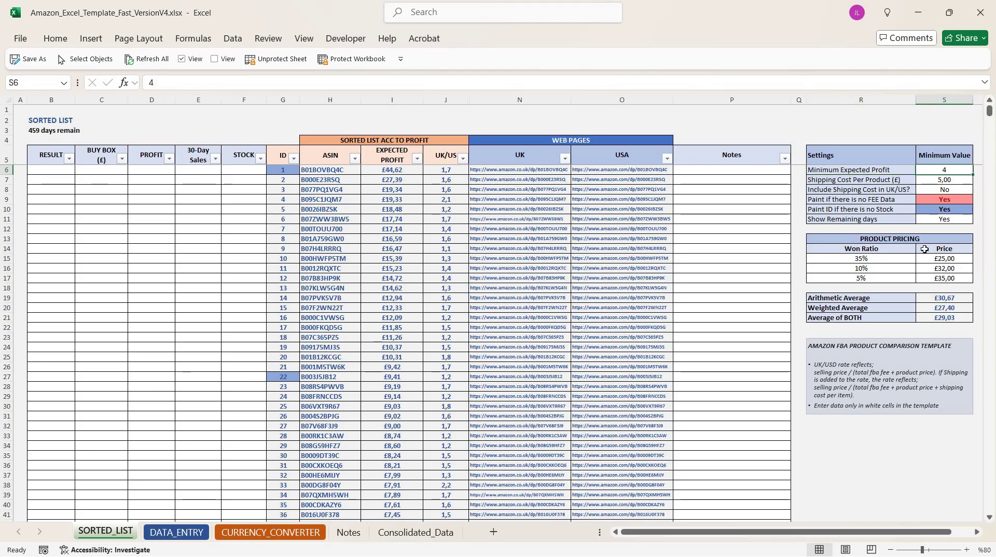
pyautogui.write('8')
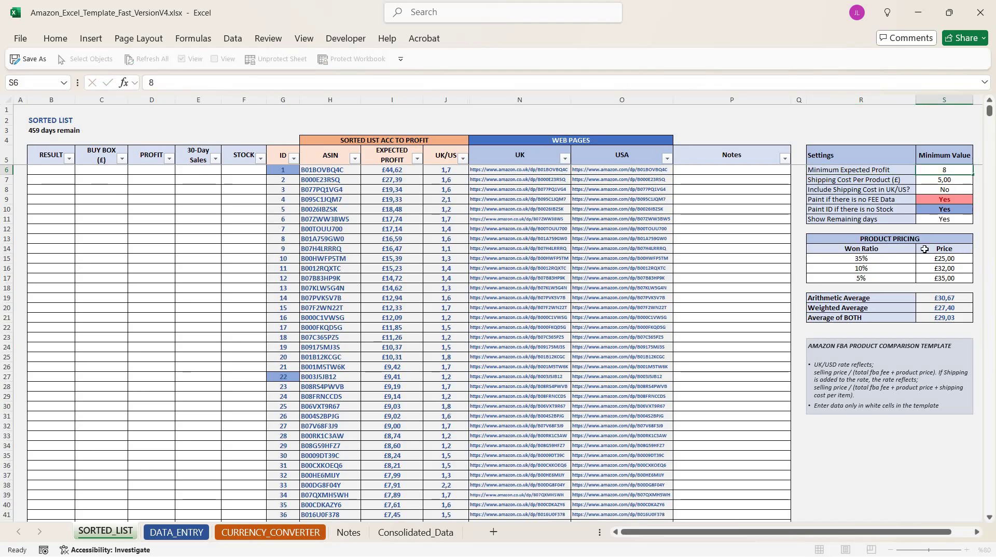
pyautogui.hotkey('ctrl', 'Return')
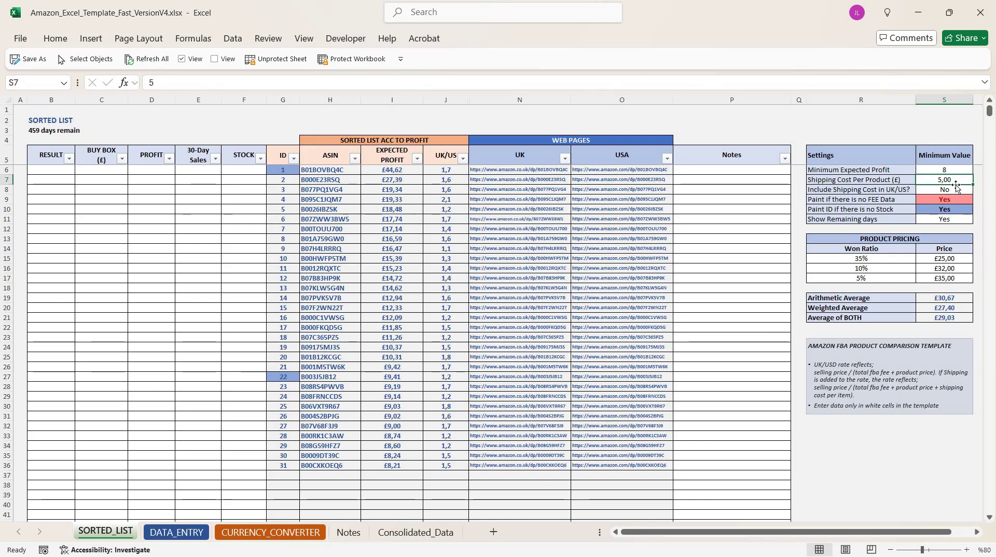
pyautogui.write('4')
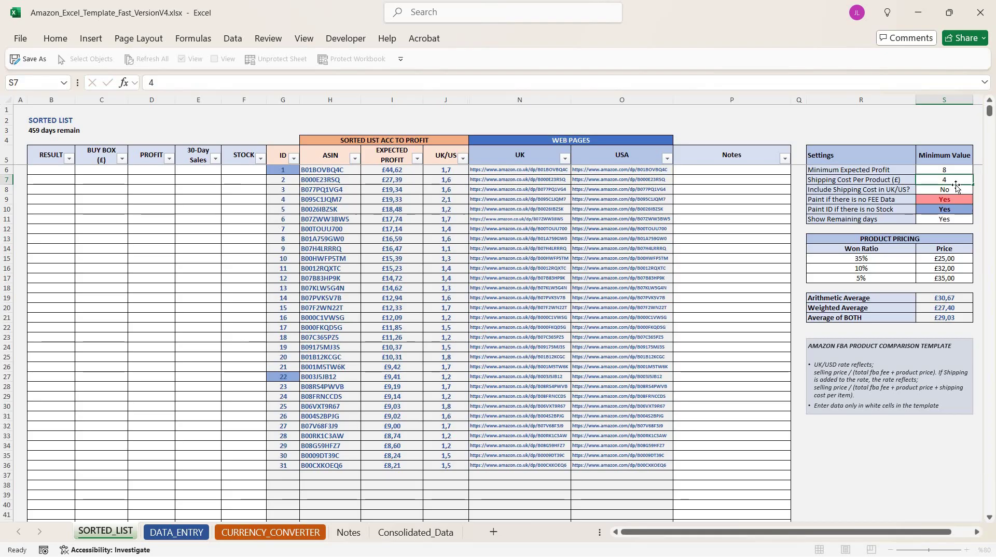
pyautogui.press('Return')
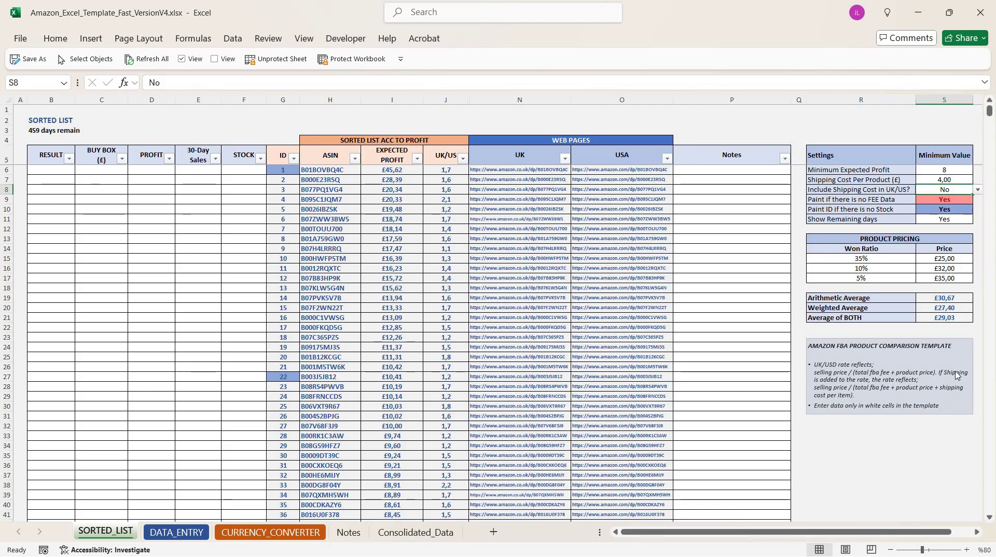
# Step: Switch the Include Shipping Cost in UK/US setting to Yes, compare the UK/US ratios, and return it to No
pyautogui.click(978, 190)
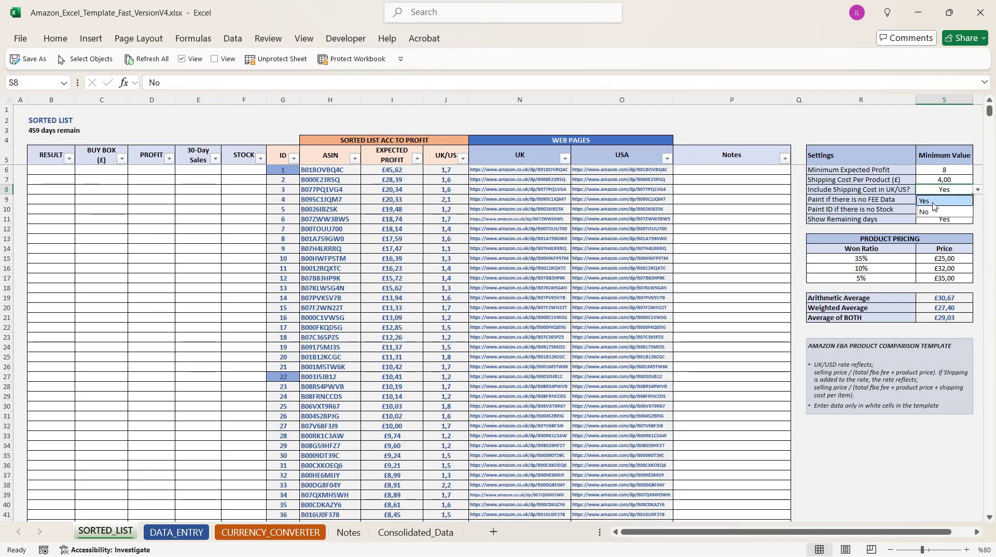
pyautogui.click(934, 206)
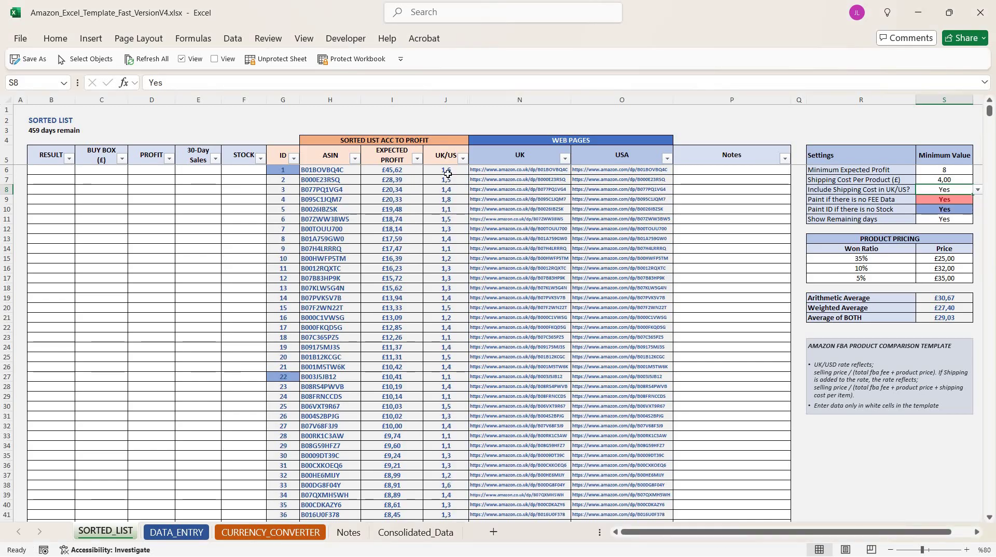
pyautogui.hotkey('alt', 'Down')
pyautogui.click(951, 211)
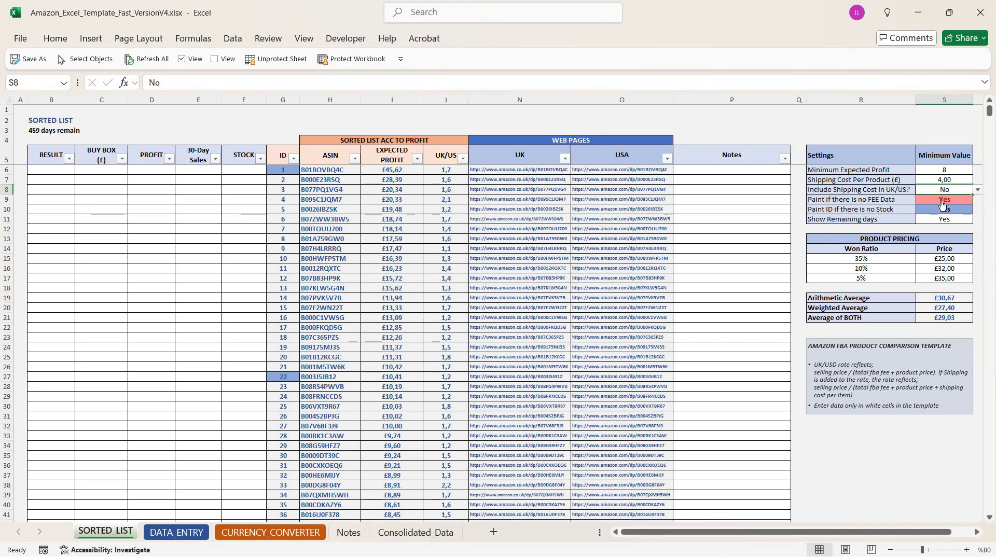
# Step: Copy the first ASIN in the sorted list, B01BOVBQ4C, and find it on the DATA_ENTRY sheet
pyautogui.click(942, 201)
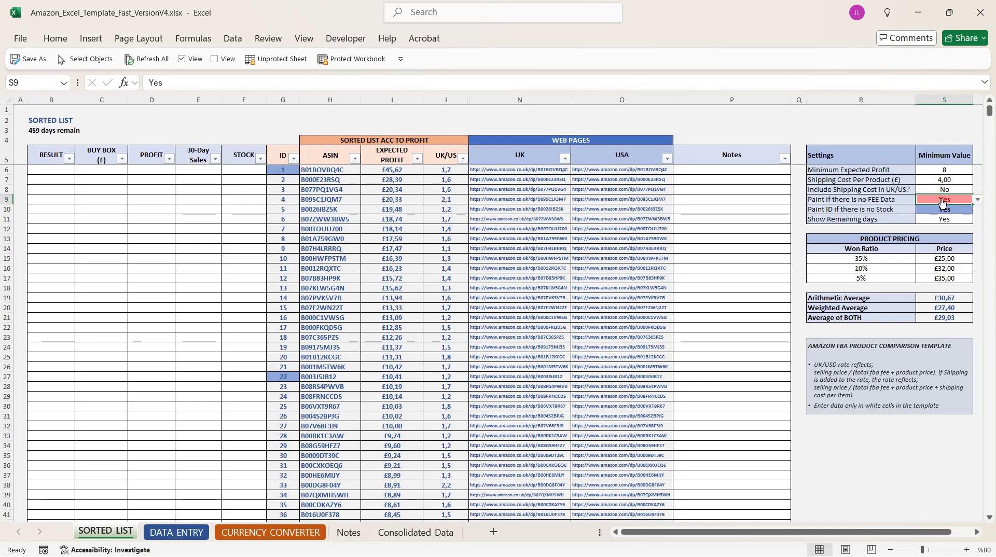
pyautogui.click(339, 170)
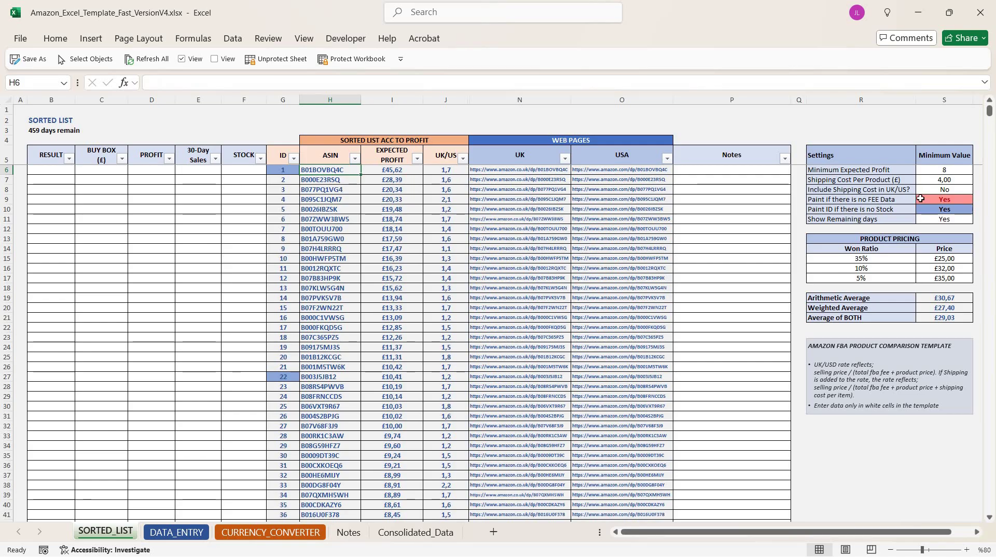
pyautogui.hotkey('ctrl', 'c')
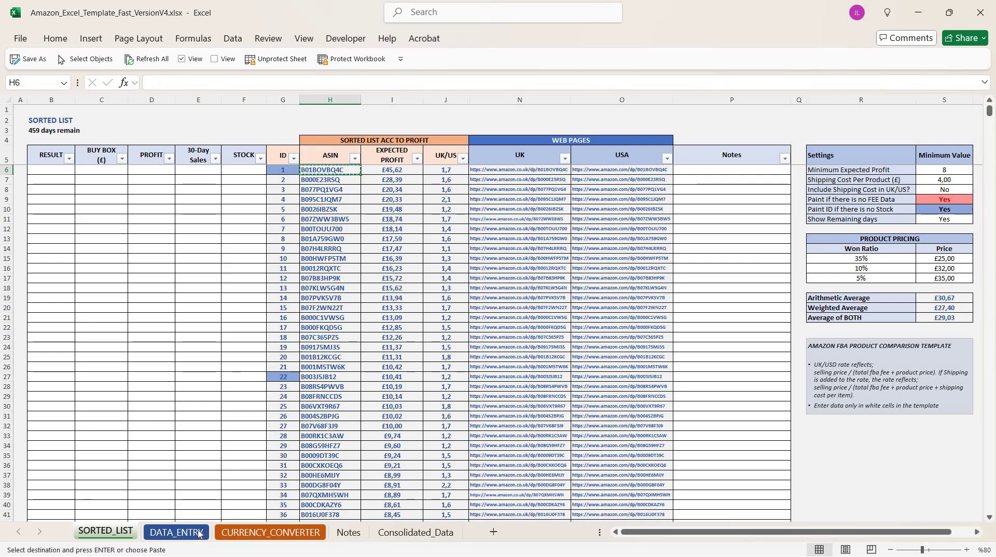
pyautogui.click(176, 532)
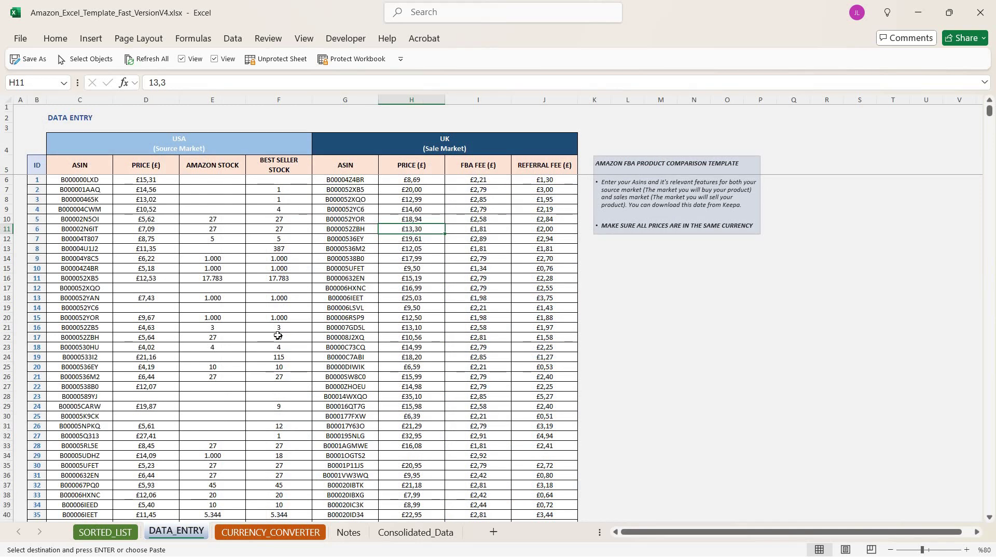
pyautogui.hotkey('ctrl', 'f')
pyautogui.hotkey('ctrl', 'v')
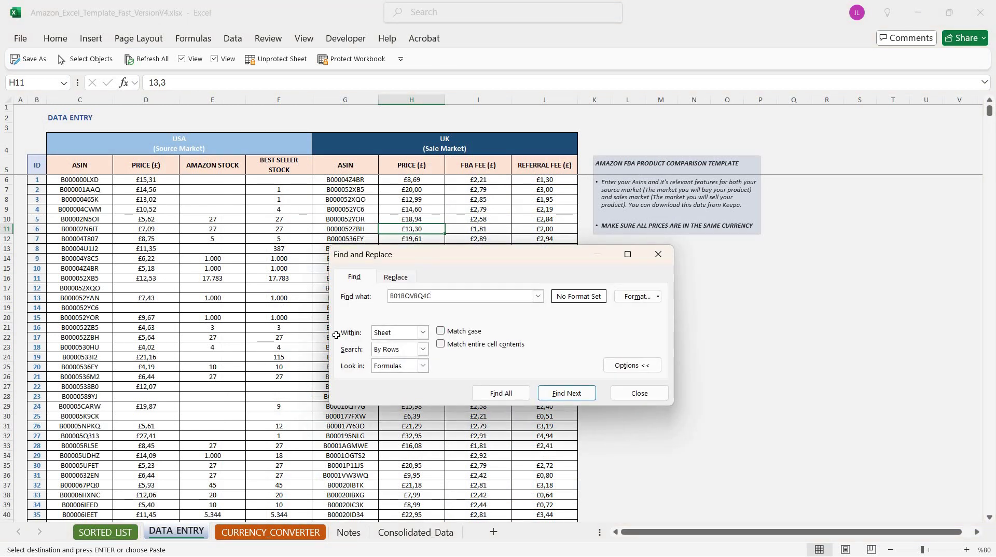
pyautogui.press('Return')
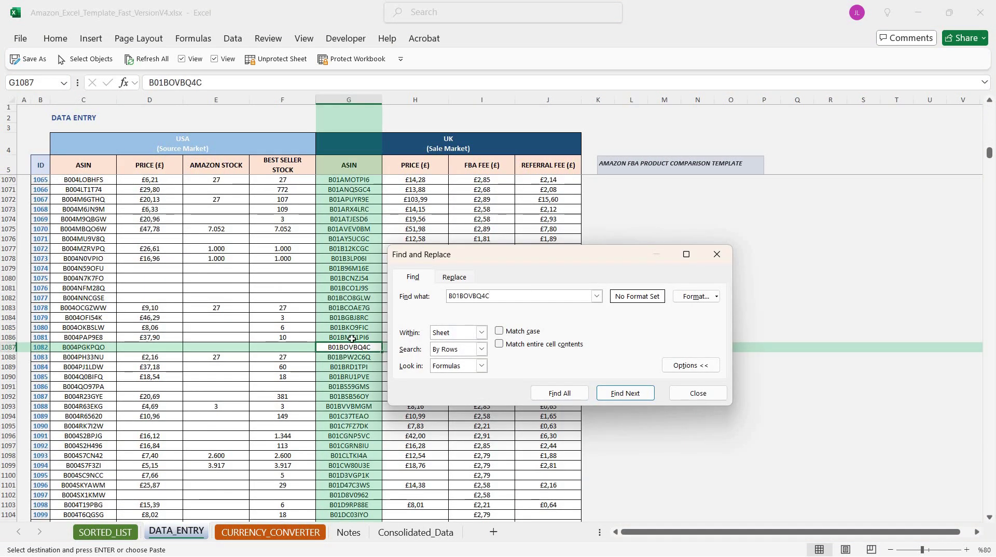
pyautogui.click(717, 254)
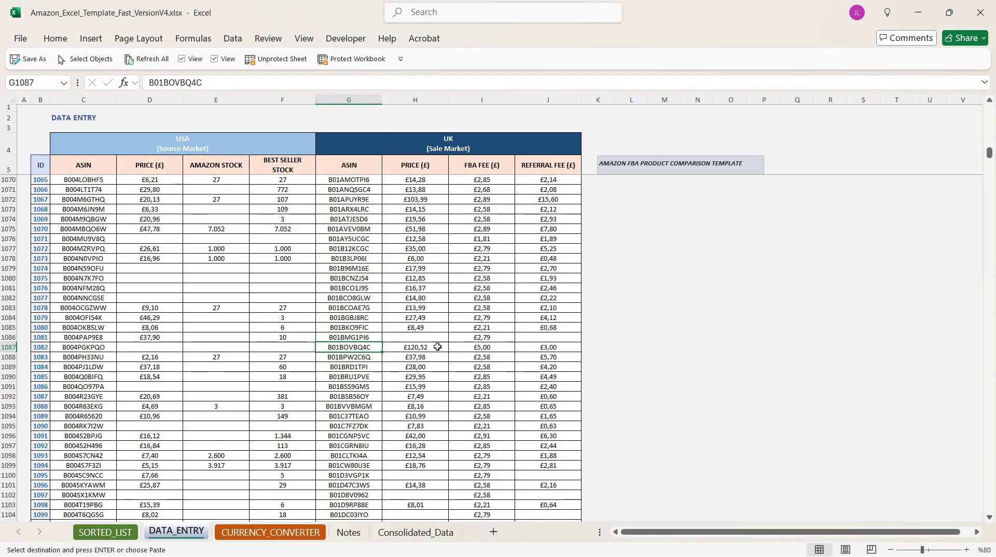
# Step: Delete the UK referral fee of B01BOVBQ4C and return to SORTED_LIST to check the missing-fee highlighting
pyautogui.click(495, 349)
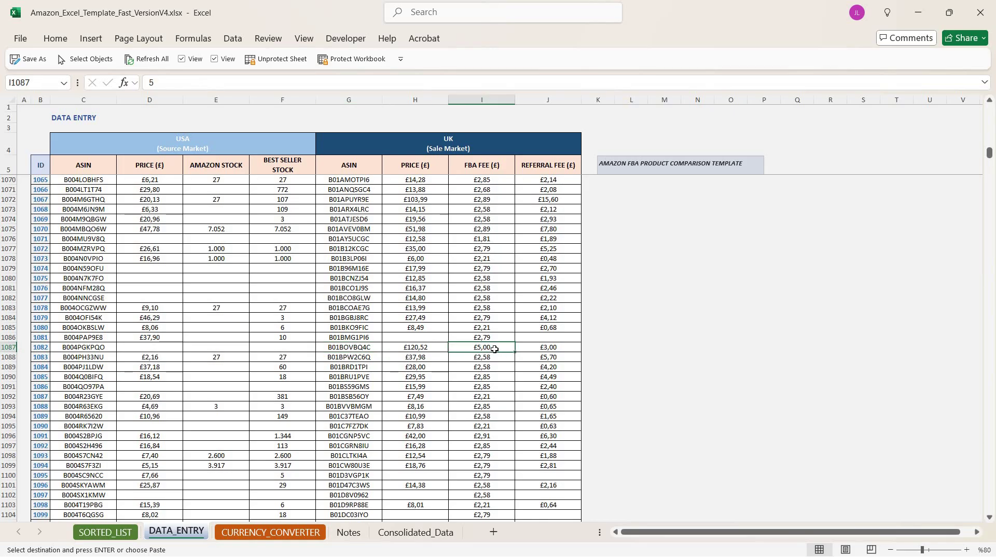
pyautogui.click(540, 349)
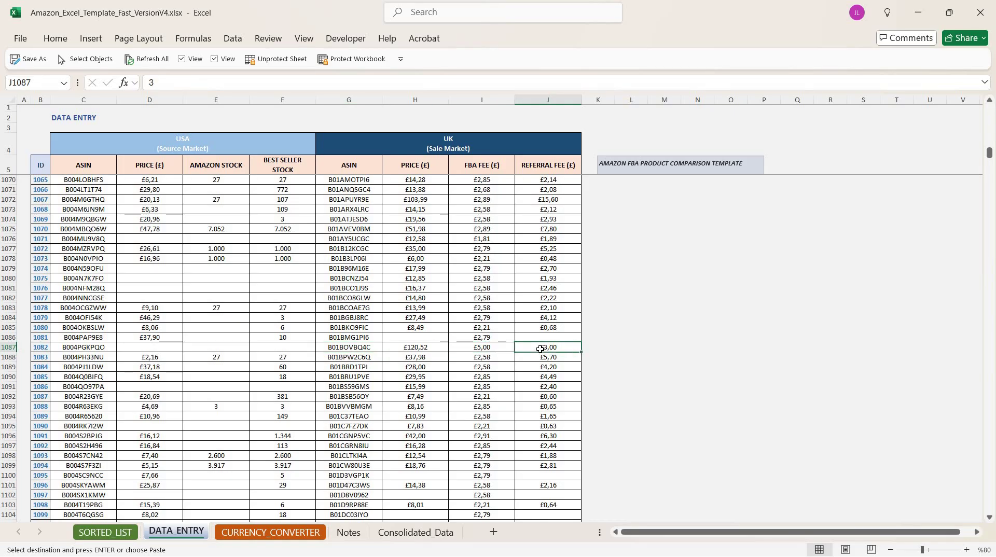
pyautogui.press('Delete')
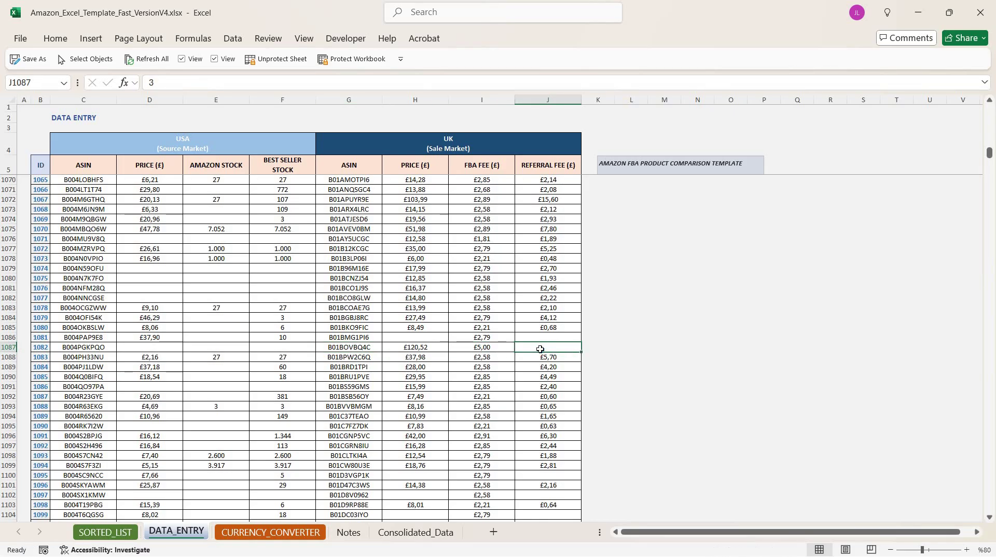
pyautogui.click(113, 533)
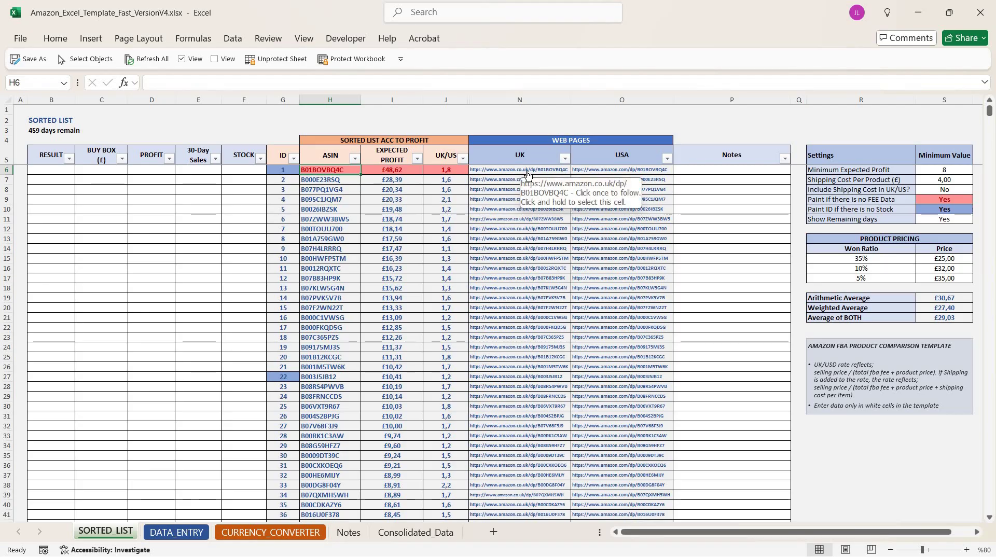
# Step: Compare the Paint ID if there is no Stock setting and the painted IDs with the USA stock cells in DATA_ENTRY row 1087
pyautogui.click(874, 211)
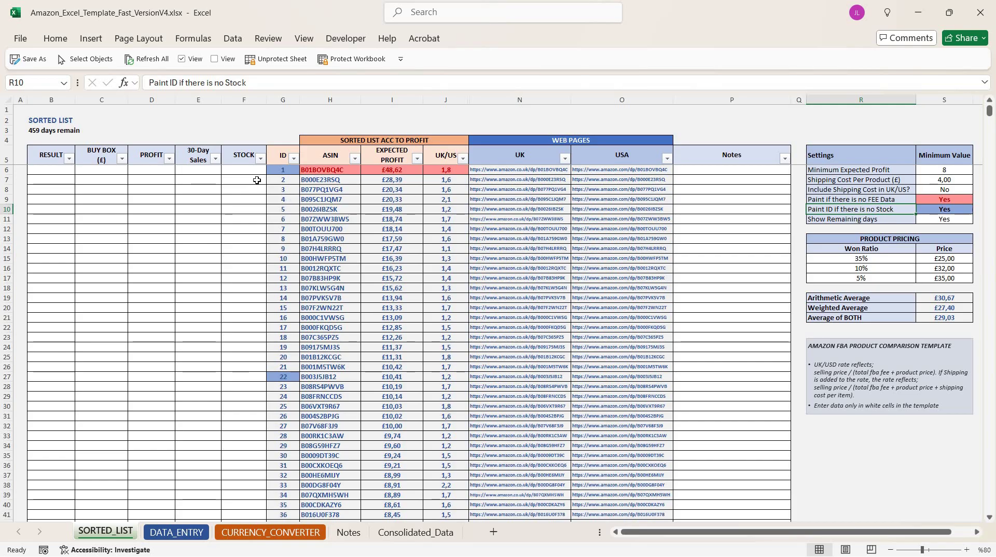
pyautogui.click(176, 532)
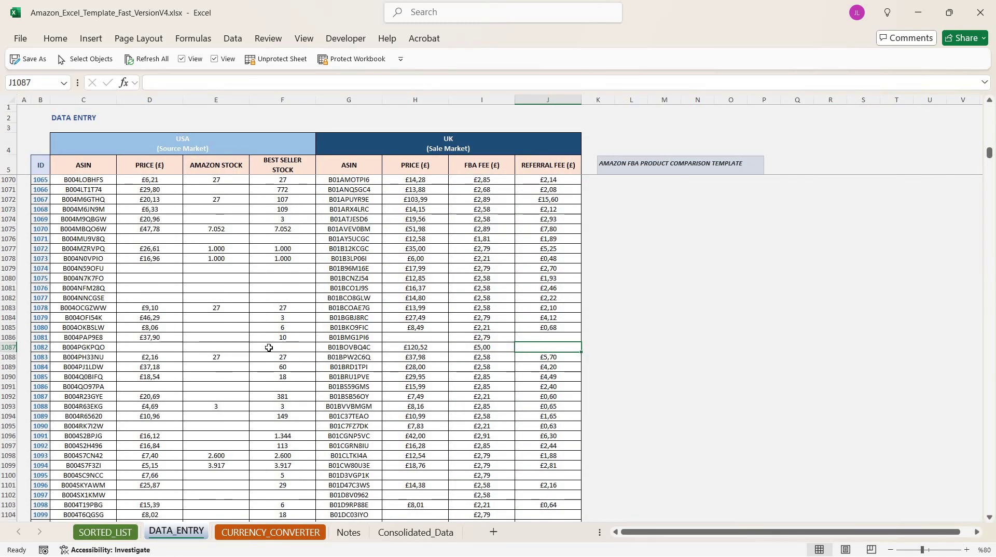
pyautogui.moveTo(267, 347); pyautogui.dragTo(224, 346)
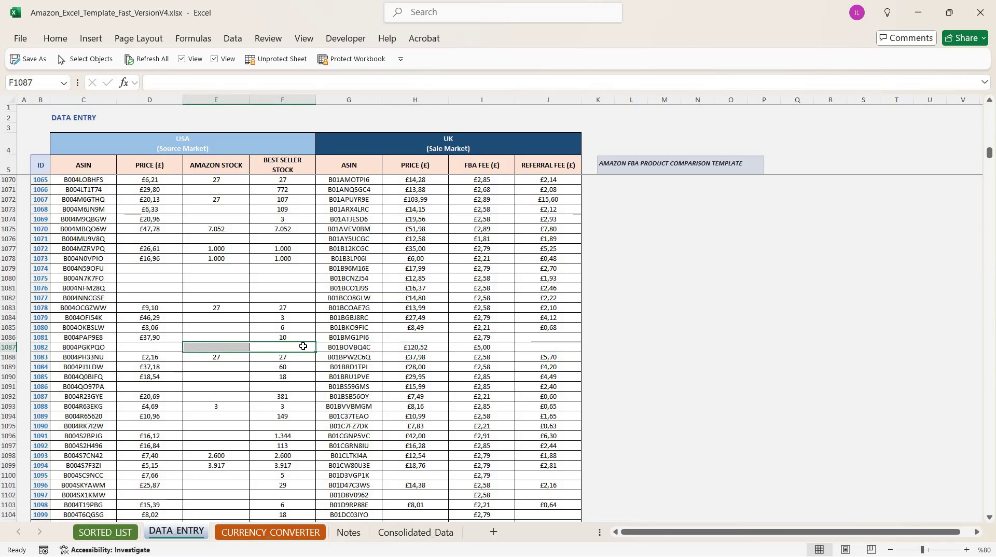
pyautogui.press('Tab')
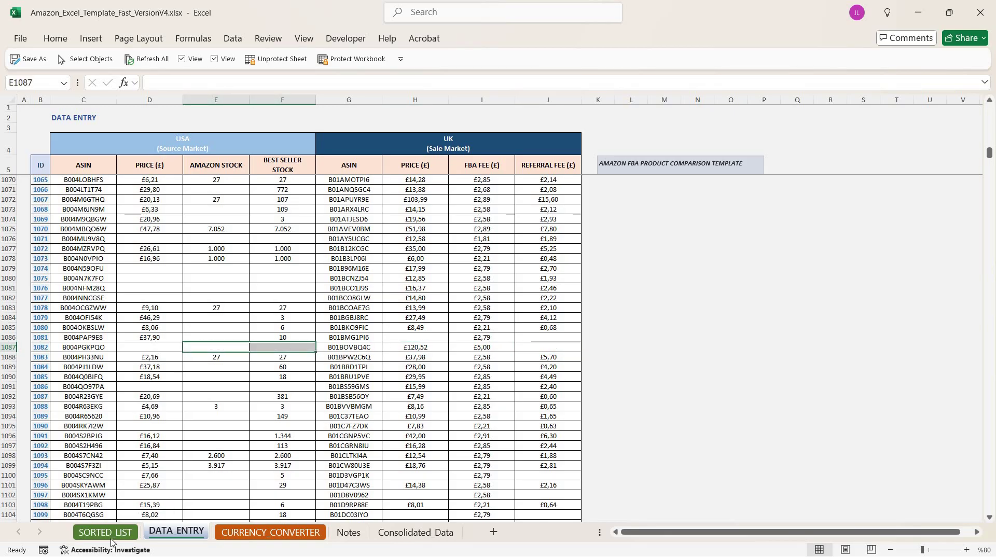
pyautogui.click(111, 538)
pyautogui.click(939, 211)
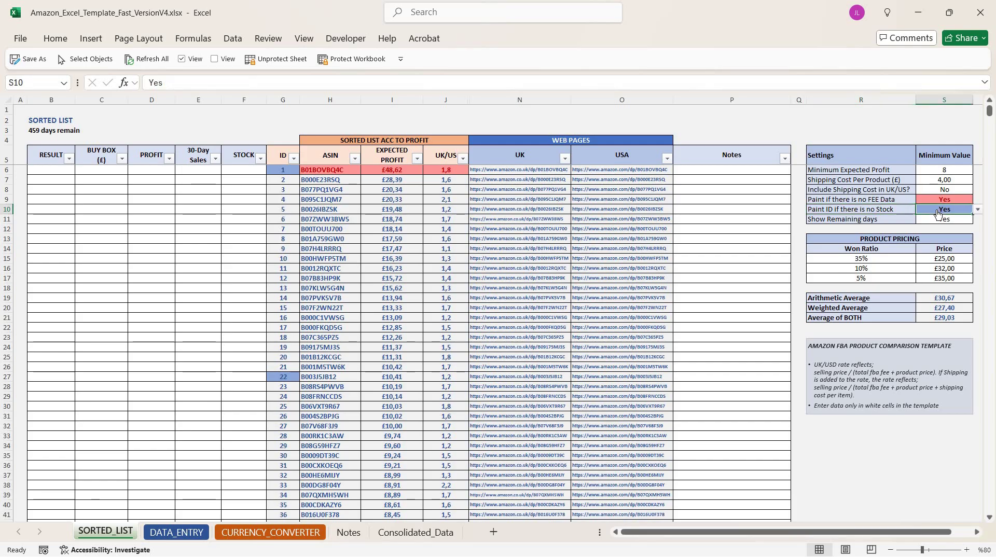
pyautogui.click(291, 171)
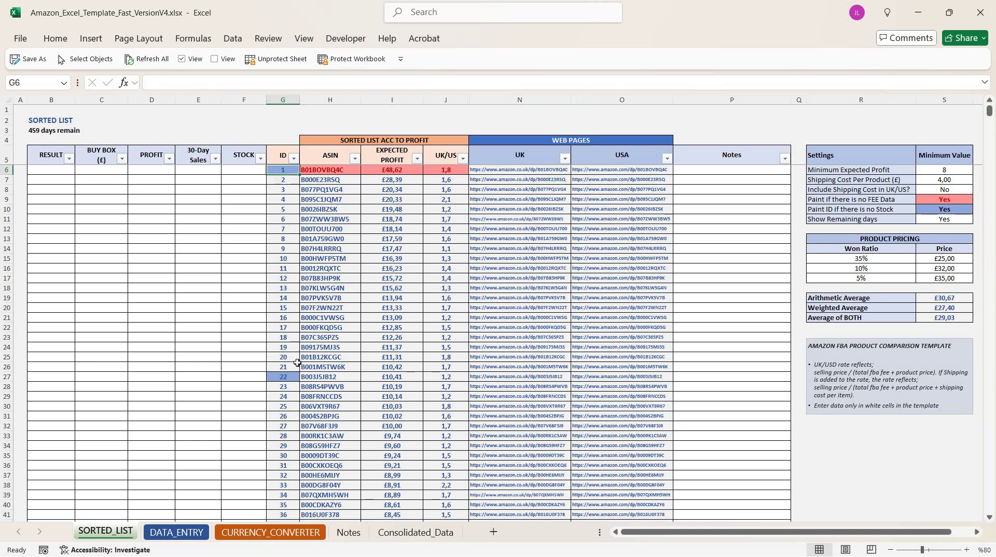
pyautogui.click(291, 377)
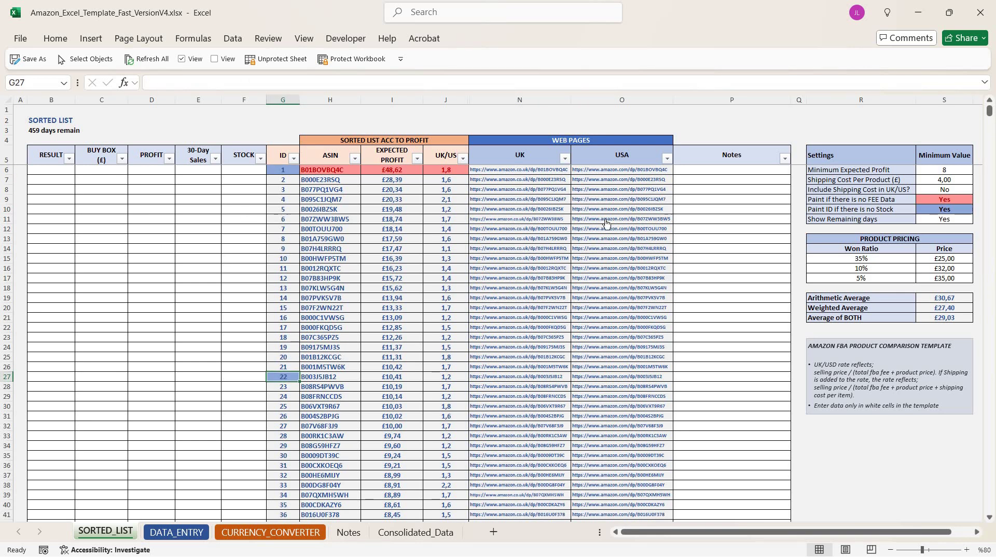
# Step: Set the Show Remaining days option in the SORTED_LIST settings table to No
pyautogui.click(931, 219)
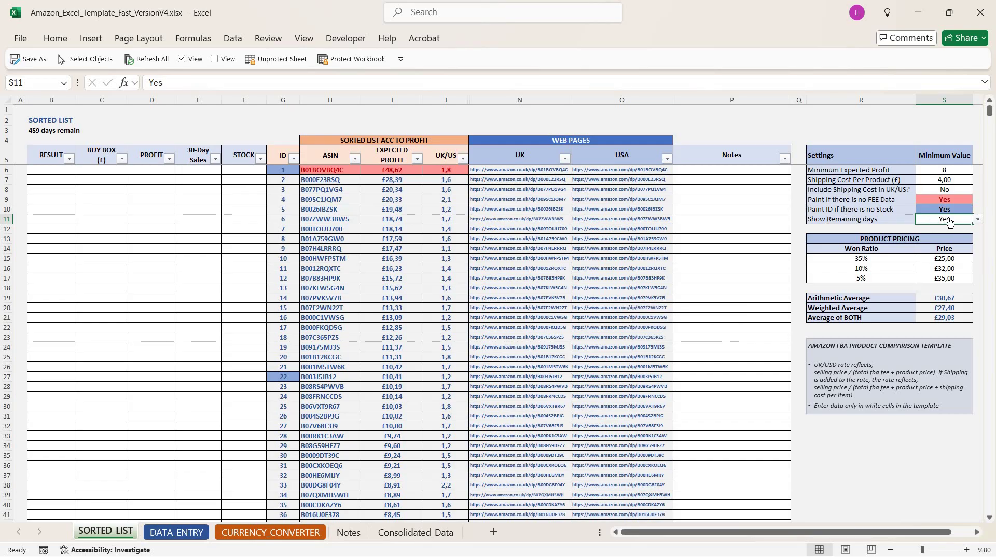
pyautogui.click(978, 219)
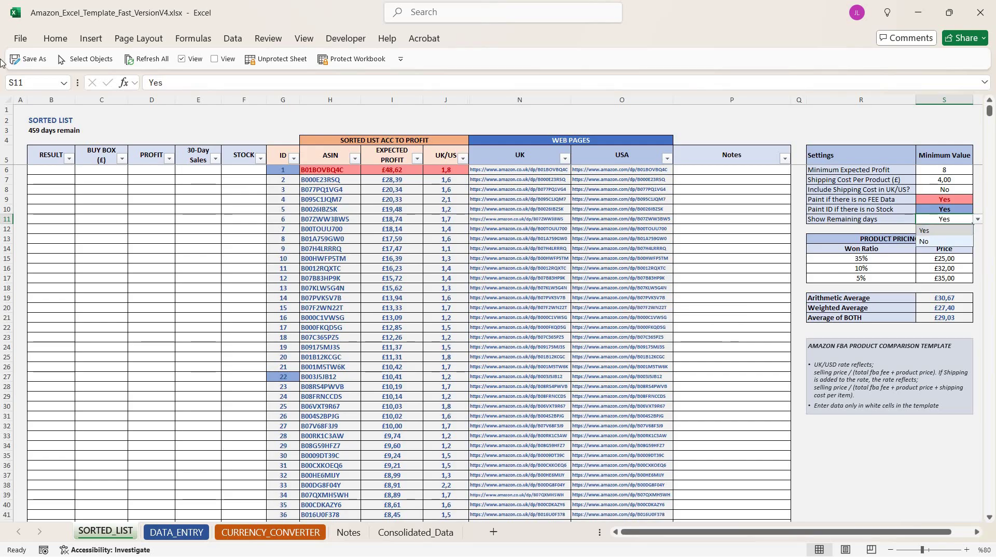
pyautogui.click(942, 243)
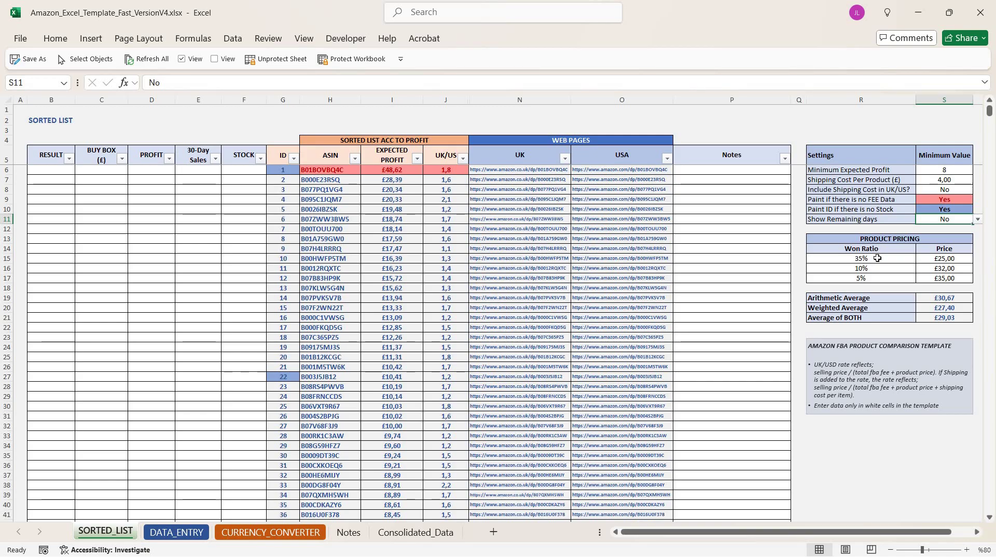
# Step: Examine the Product Pricing won ratios and prices together with the arithmetic, weighted and combined averages below them
pyautogui.moveTo(866, 257); pyautogui.dragTo(948, 285)
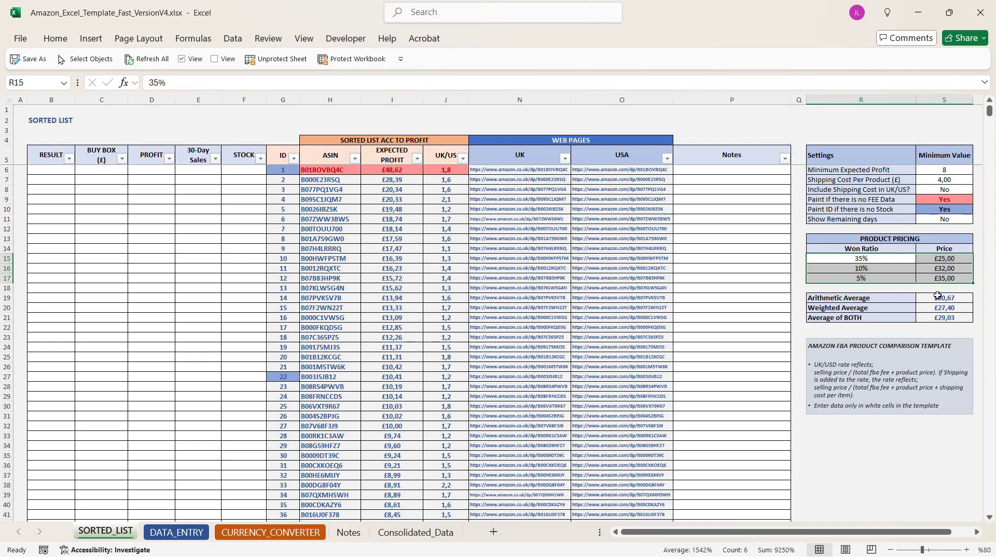
pyautogui.moveTo(884, 259); pyautogui.dragTo(885, 279)
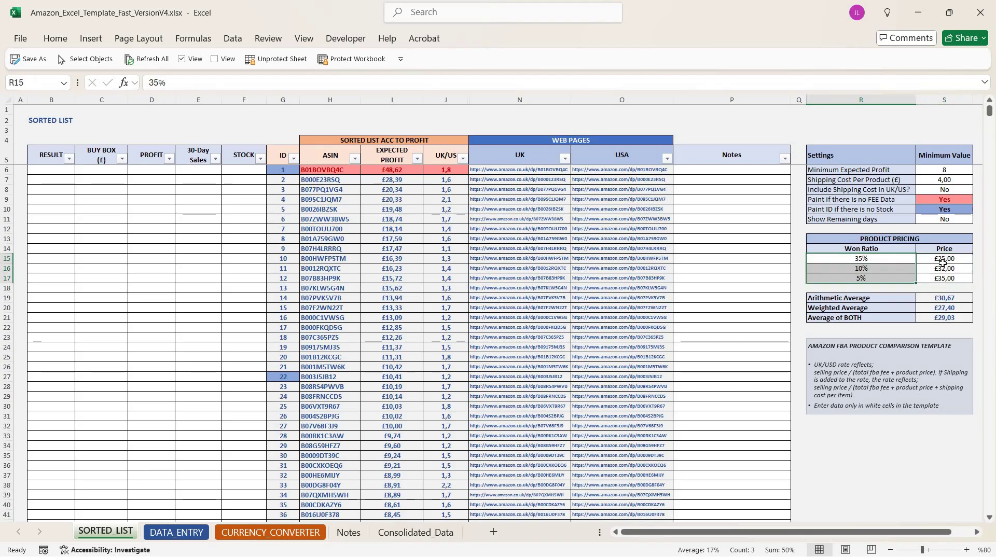
pyautogui.moveTo(943, 260); pyautogui.dragTo(943, 280)
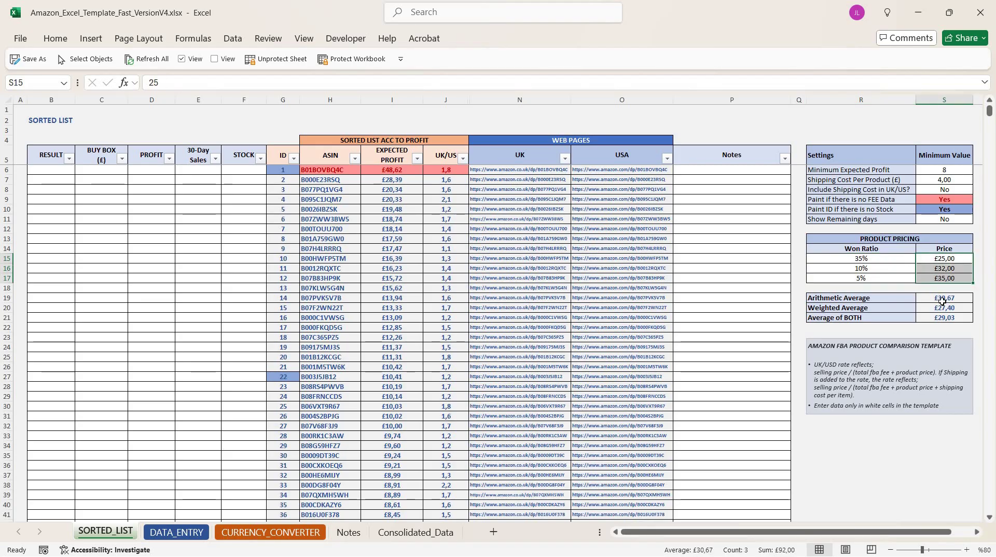
pyautogui.click(947, 298)
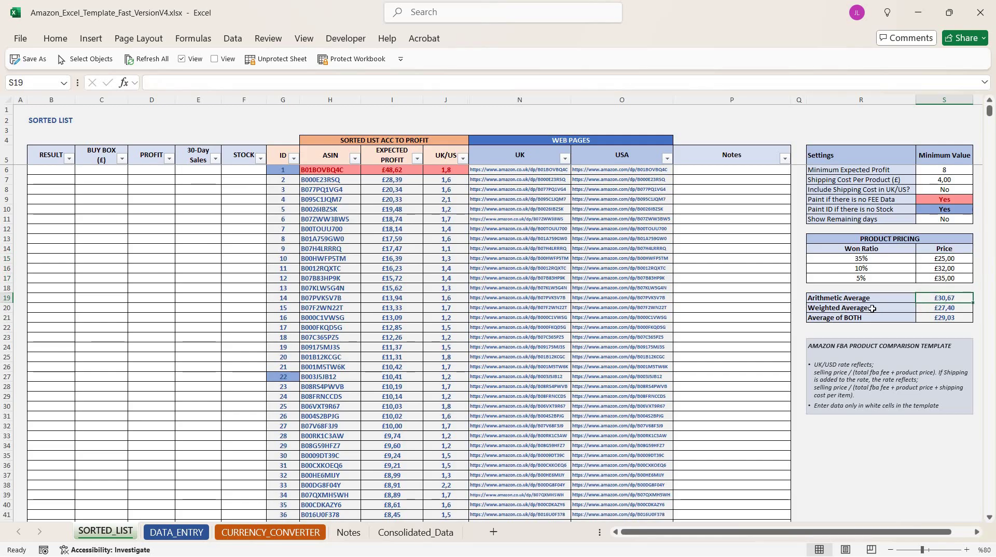
pyautogui.moveTo(871, 262); pyautogui.dragTo(944, 279)
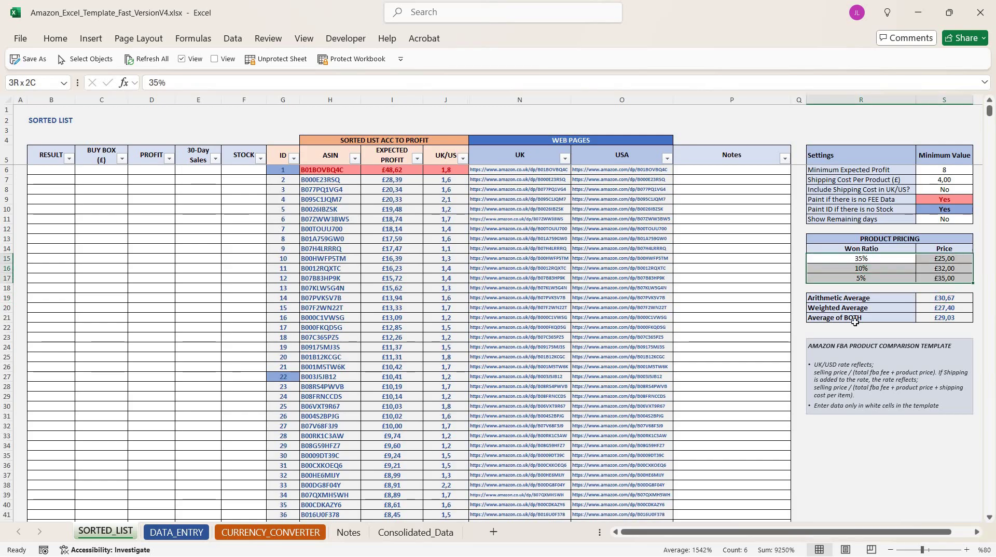
pyautogui.click(854, 318)
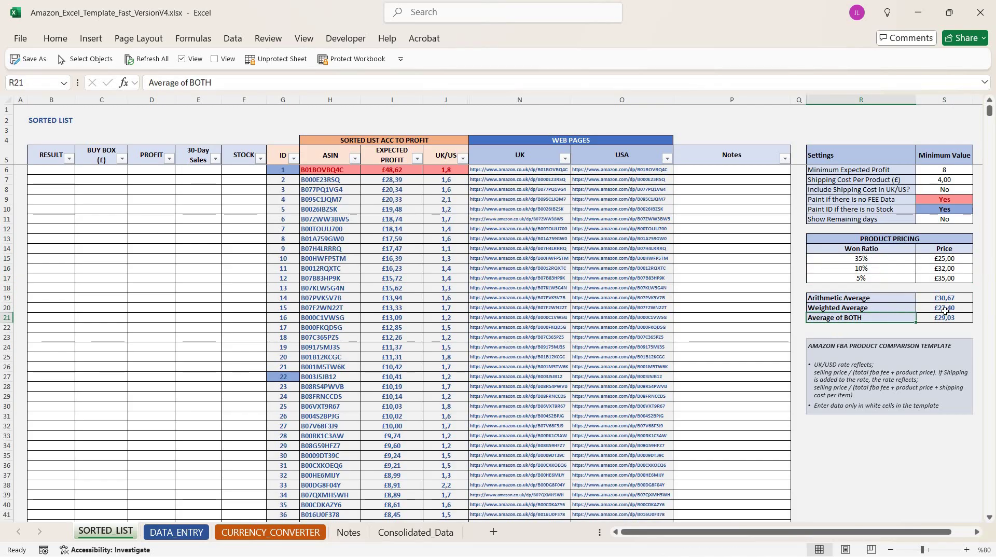
pyautogui.moveTo(944, 298); pyautogui.dragTo(944, 317)
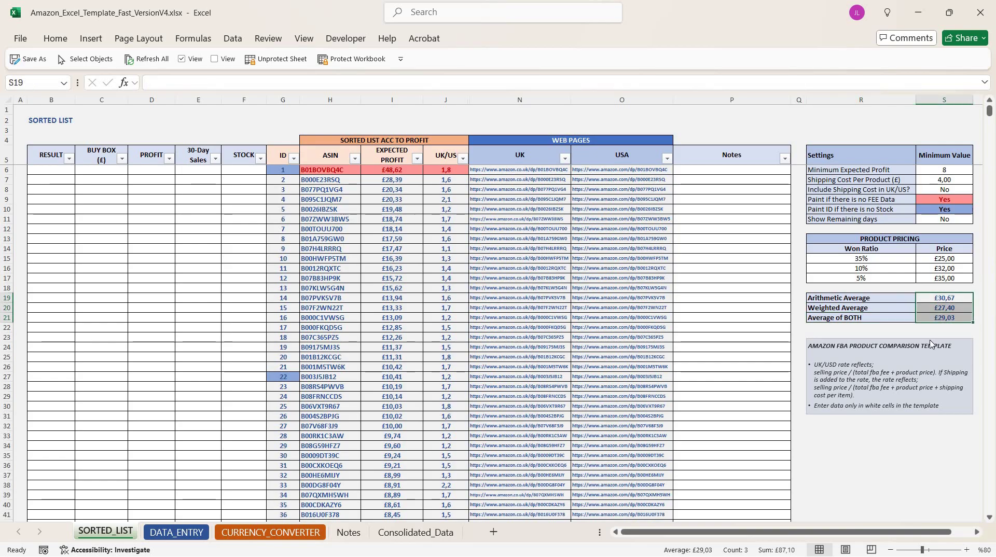
# Step: Inspect the dollar price, fee and stock columns on the CURRENCY_CONVERTER sheet, then return to the DATA_ENTRY sheet
pyautogui.click(264, 533)
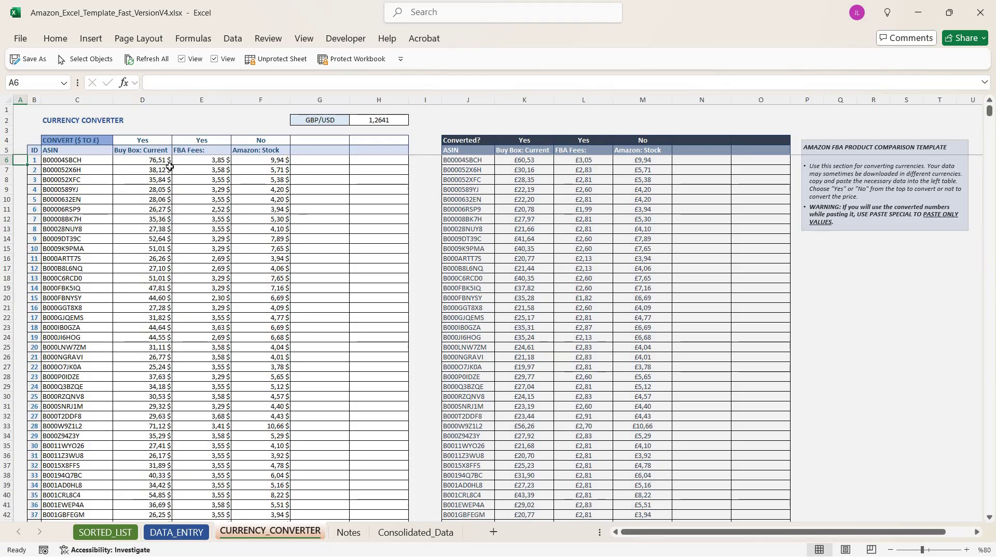
pyautogui.moveTo(160, 157); pyautogui.dragTo(275, 328)
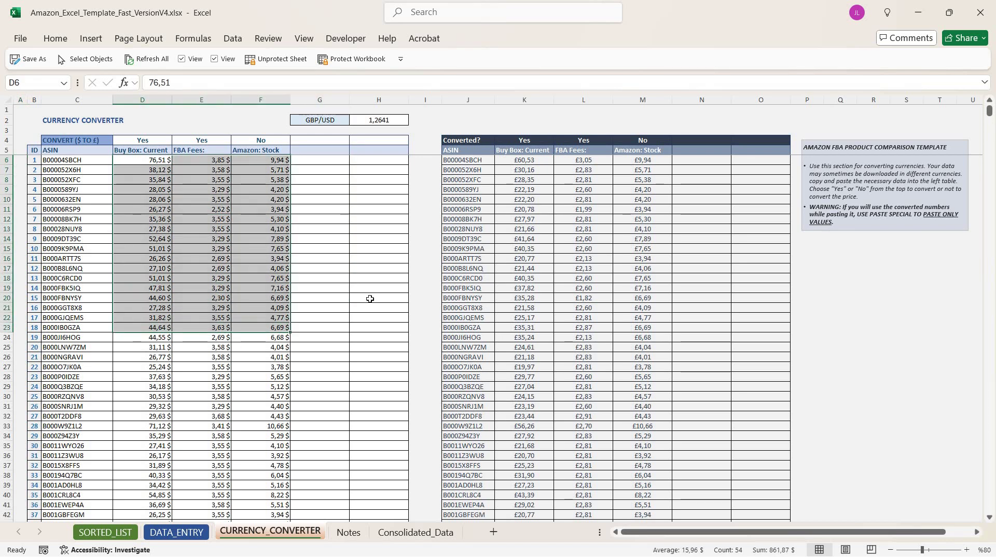
pyautogui.click(370, 299)
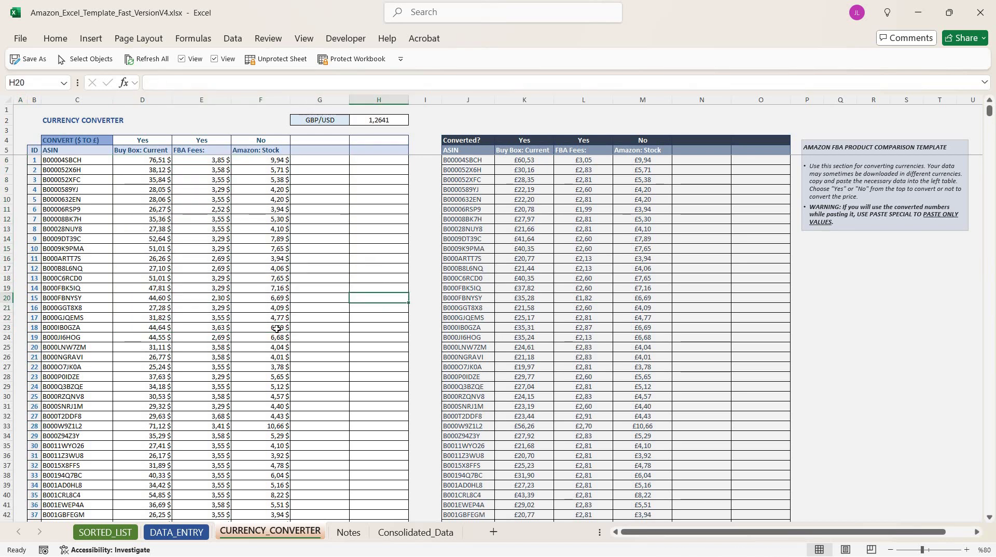
pyautogui.click(177, 532)
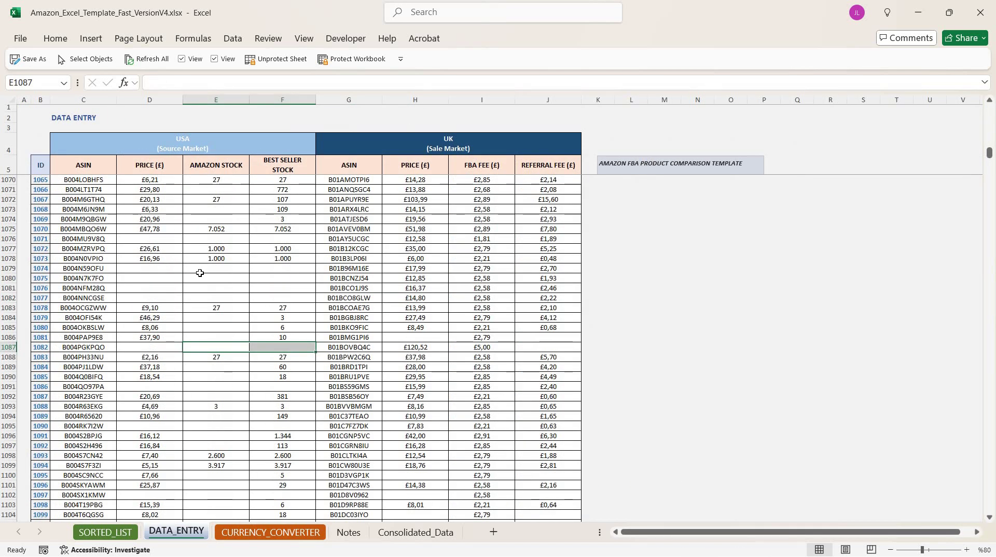
# Step: Compare the USA prices on the DATA_ENTRY sheet with the CURRENCY_CONVERTER sheet's dollar columns, converted table and GBP/USD rate
pyautogui.moveTo(156, 179); pyautogui.dragTo(171, 417)
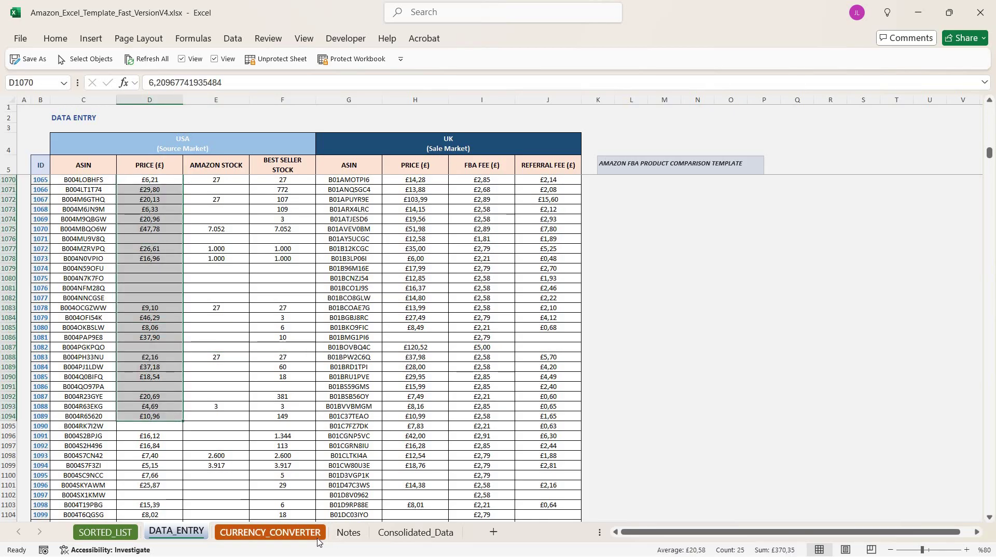
pyautogui.click(293, 531)
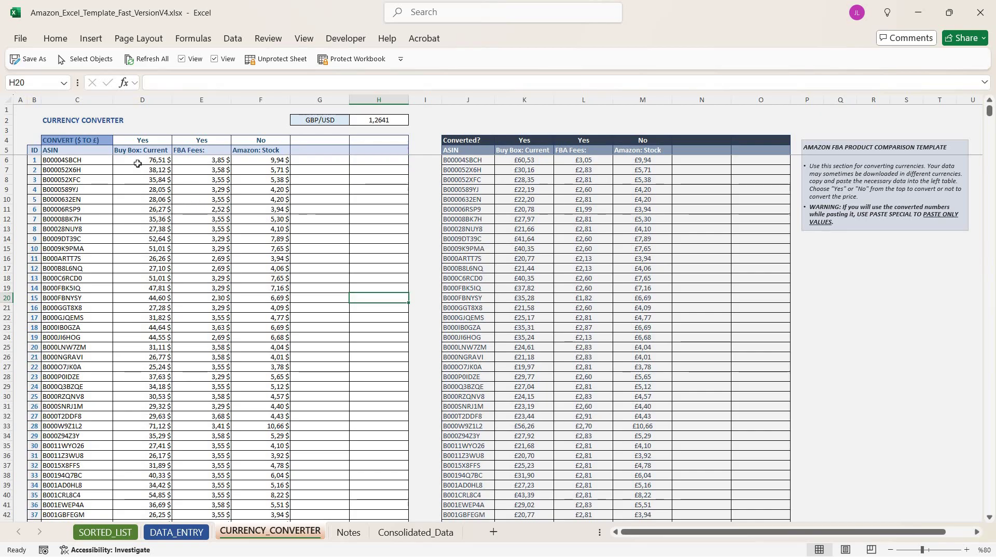
pyautogui.moveTo(138, 164); pyautogui.dragTo(348, 321)
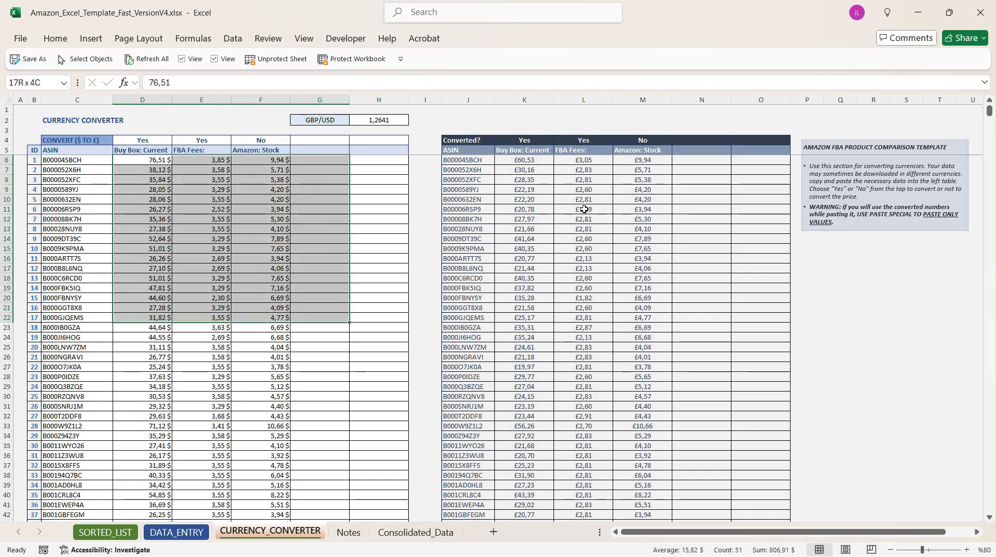
pyautogui.click(458, 167)
pyautogui.click(388, 119)
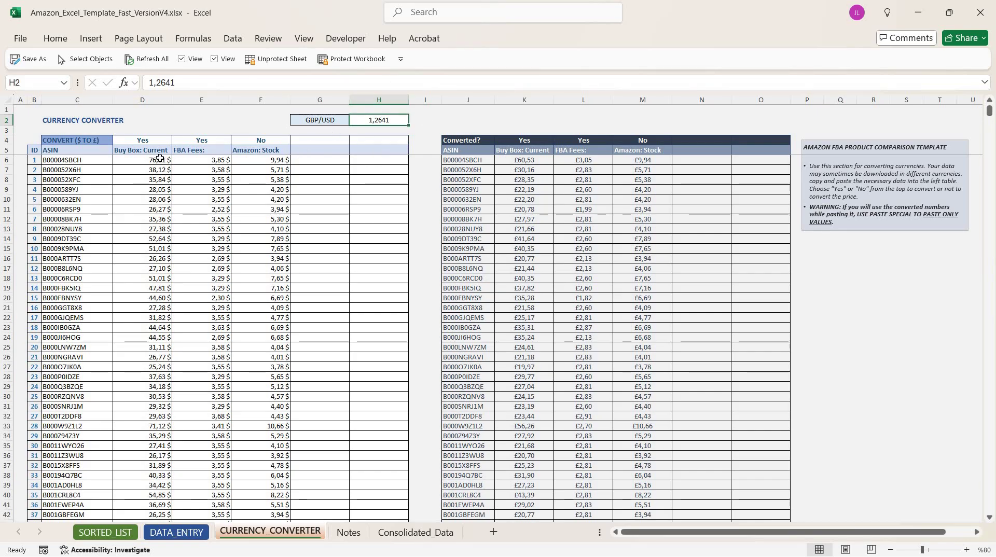
# Step: Examine the Buy Box prices, the source column headers and the Yes/No conversion choices above the Buy Box column
pyautogui.moveTo(160, 156); pyautogui.dragTo(159, 348)
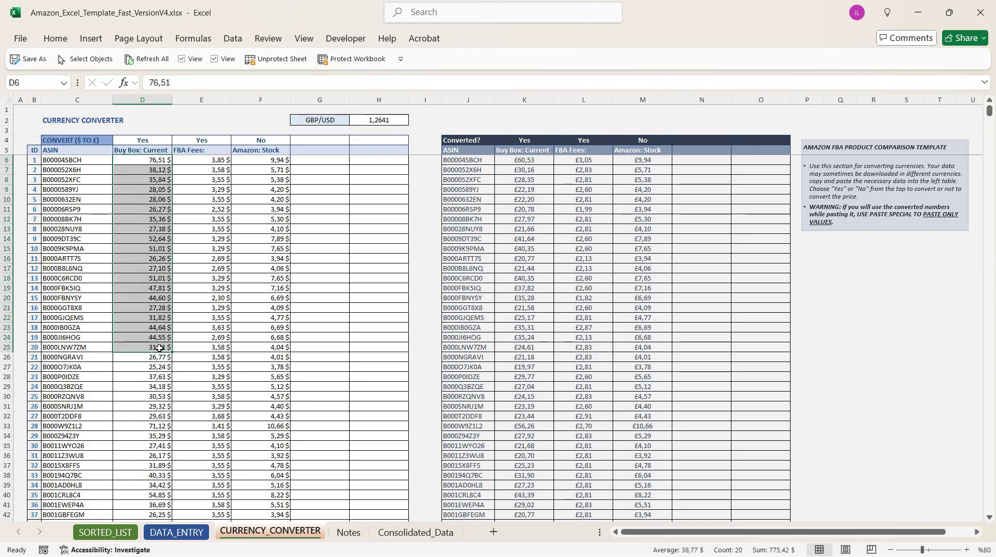
pyautogui.click(51, 284)
pyautogui.click(137, 282)
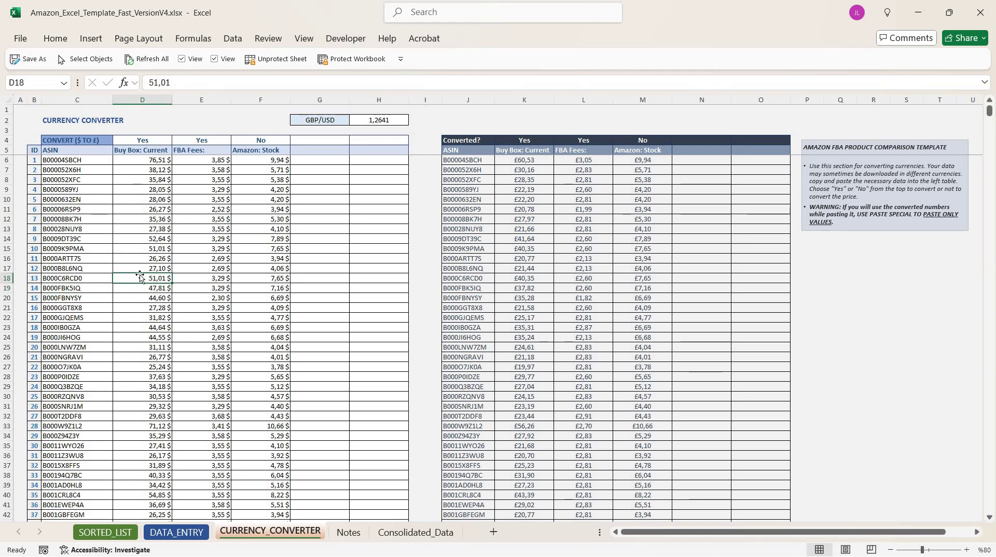
pyautogui.click(154, 152)
pyautogui.moveTo(299, 152)
pyautogui.mouseDown()
pyautogui.moveTo(316, 151)
pyautogui.moveTo(280, 150)
pyautogui.mouseUp()
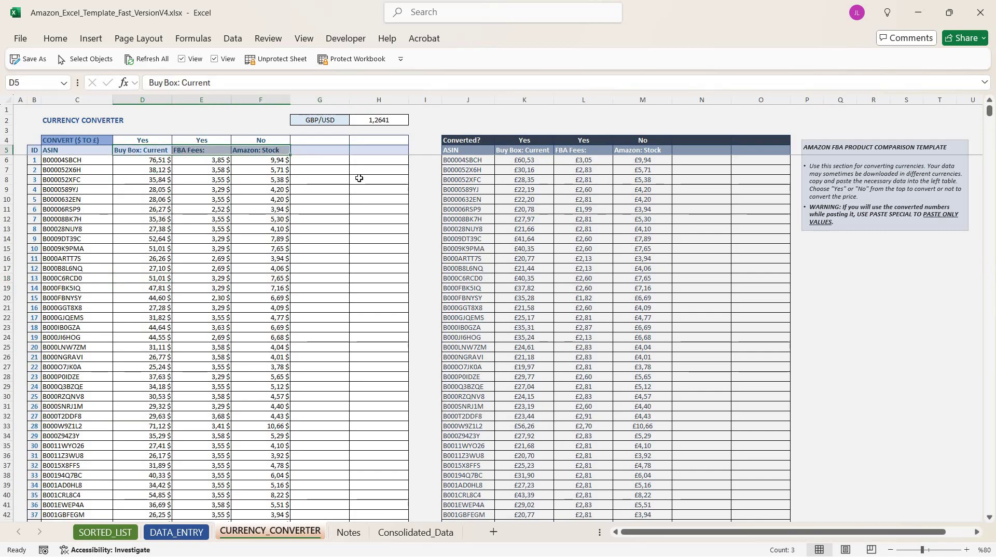
pyautogui.click(150, 140)
pyautogui.click(179, 141)
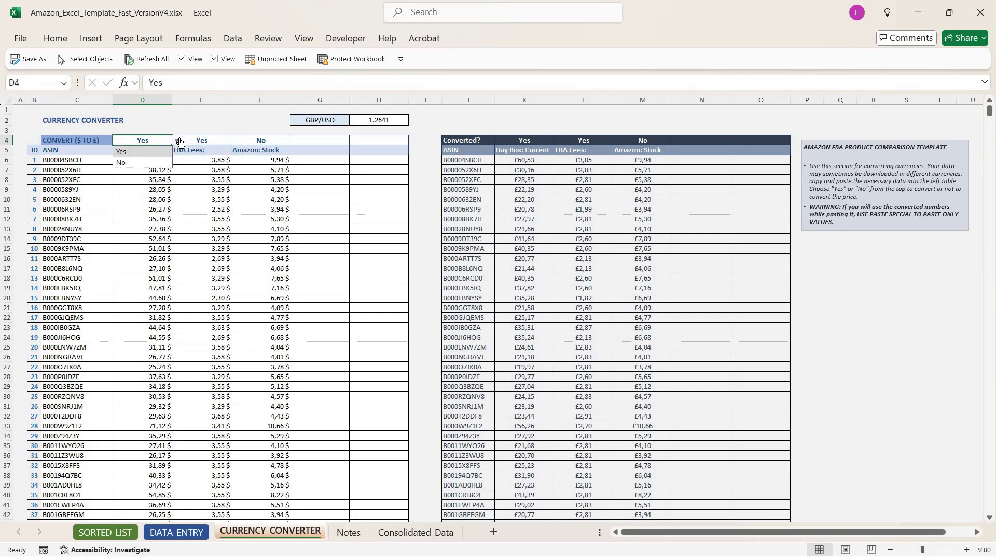
pyautogui.click(179, 142)
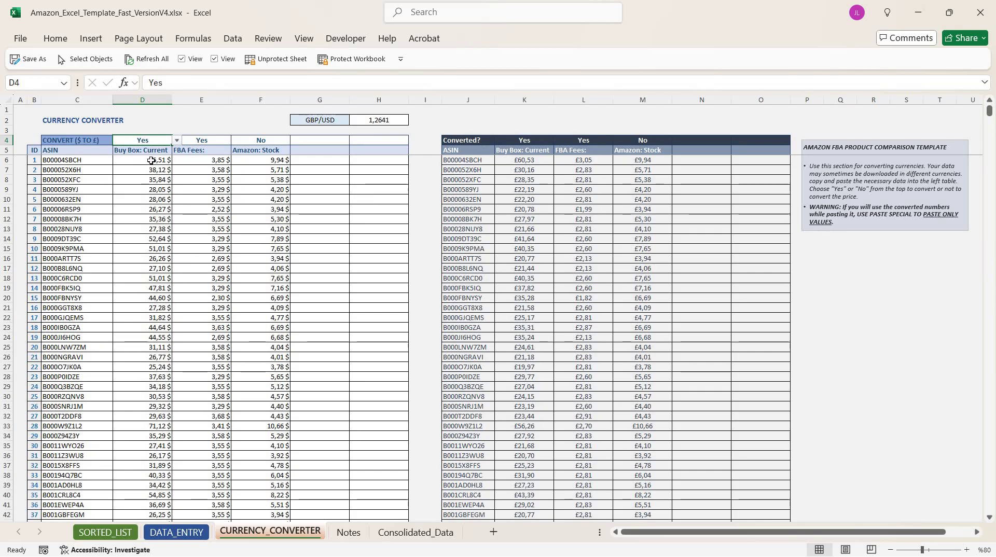
# Step: Inspect the source table's Buy Box, FBA Fees and Amazon Stock headers together with the dollar values below them
pyautogui.moveTo(250, 480); pyautogui.dragTo(266, 473)
pyautogui.middleClick(249, 415)
pyautogui.click(232, 217)
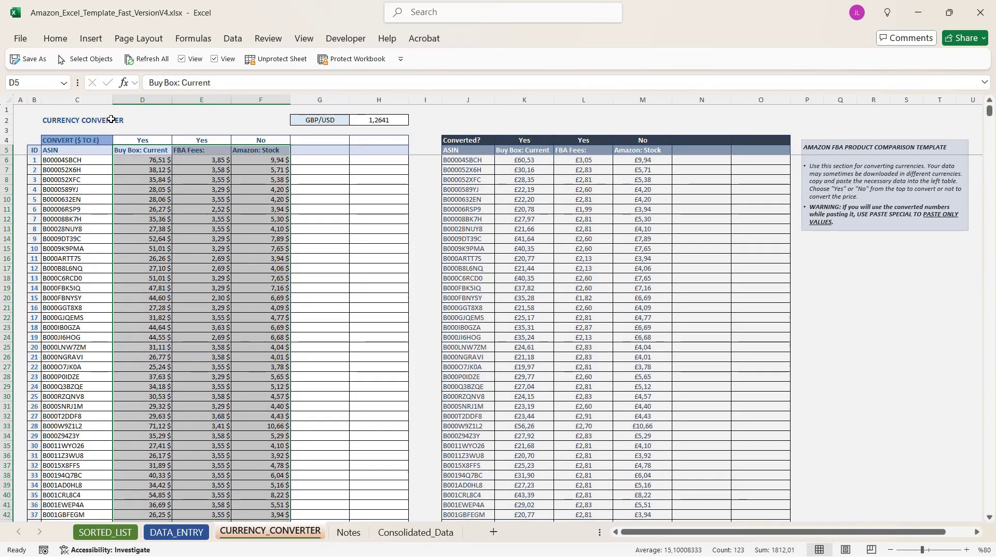
pyautogui.moveTo(149, 161); pyautogui.dragTo(198, 338)
pyautogui.moveTo(256, 160); pyautogui.dragTo(141, 151)
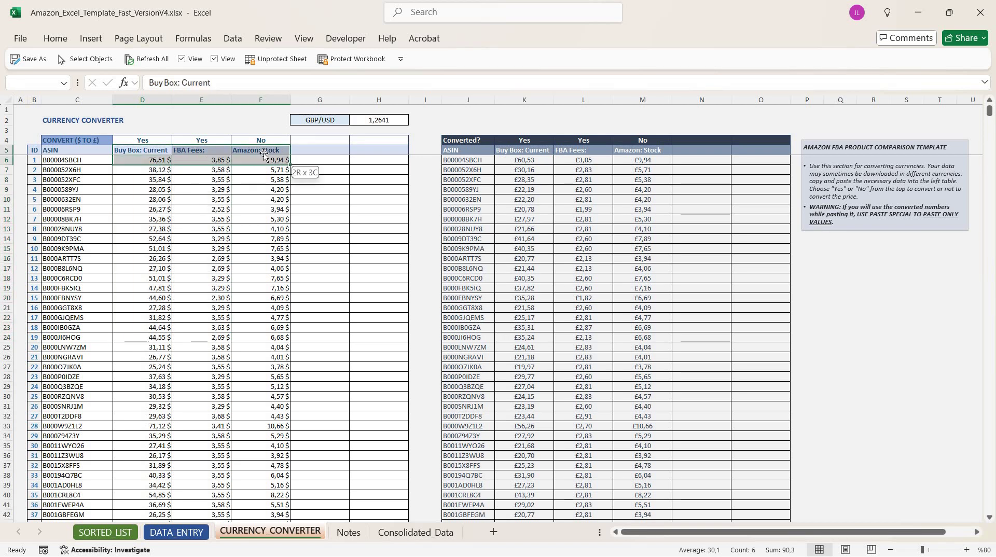
pyautogui.click(196, 249)
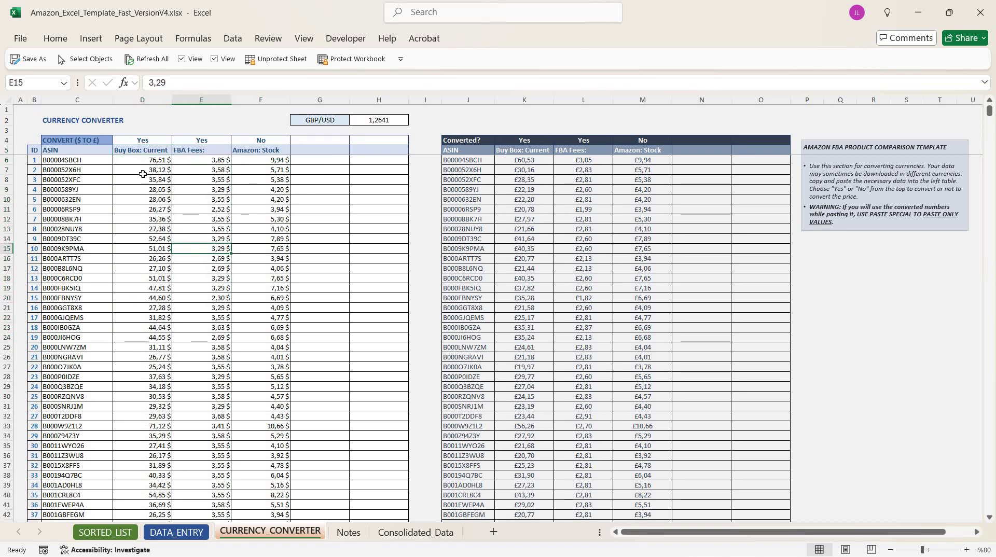
# Step: Compare the Buy Box and FBA Fees dollar columns with the Amazon Stock column in the source table
pyautogui.click(155, 150)
pyautogui.press('Right')
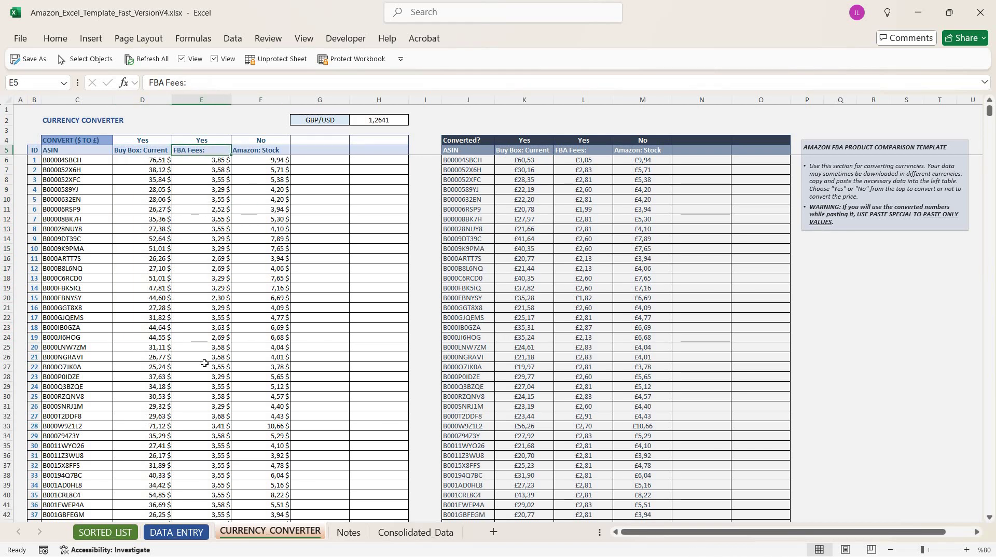
pyautogui.moveTo(142, 160); pyautogui.dragTo(230, 356)
pyautogui.click(256, 219)
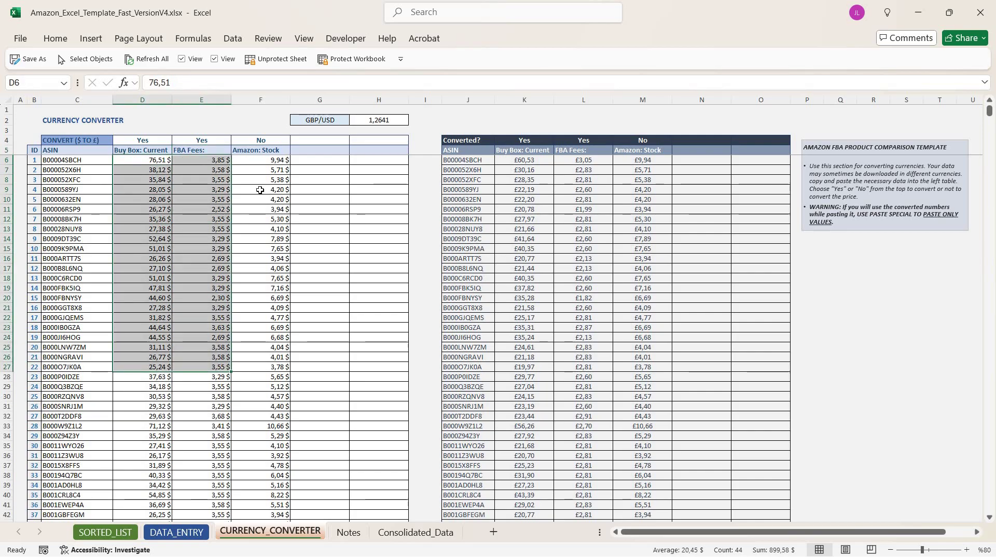
pyautogui.click(269, 151)
pyautogui.moveTo(261, 160); pyautogui.dragTo(261, 505)
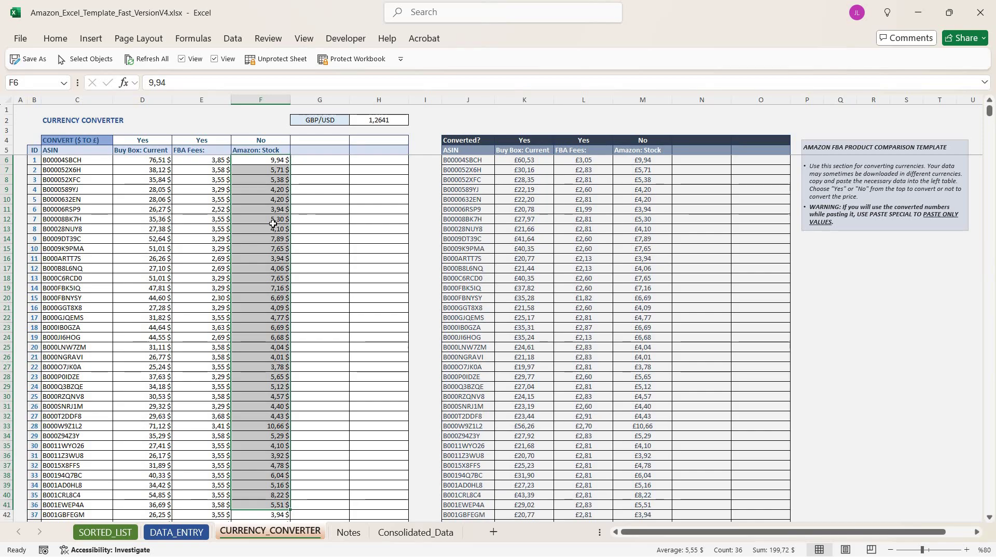
# Step: Review the Yes/No conversion choices above the Amazon Stock, Buy Box and FBA Fees columns
pyautogui.click(280, 143)
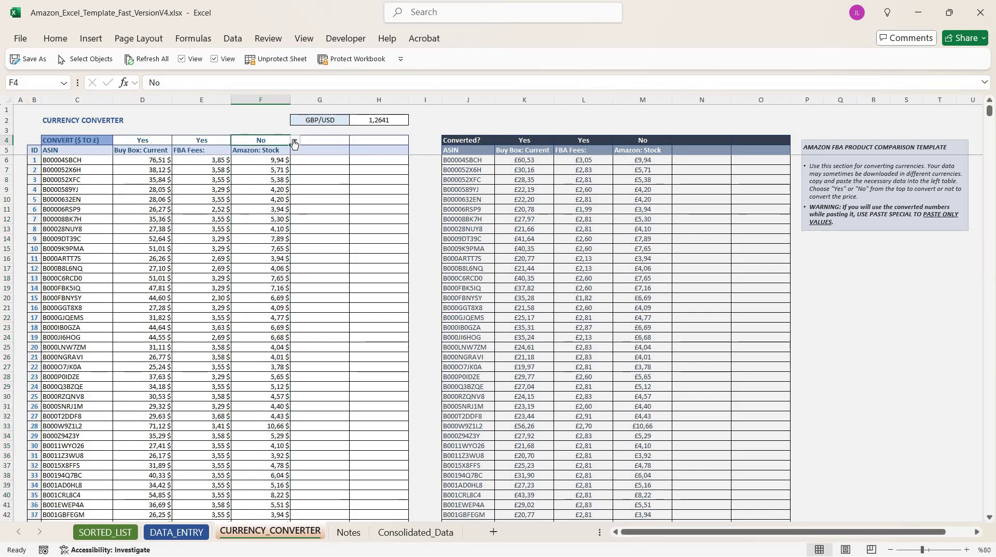
pyautogui.click(295, 141)
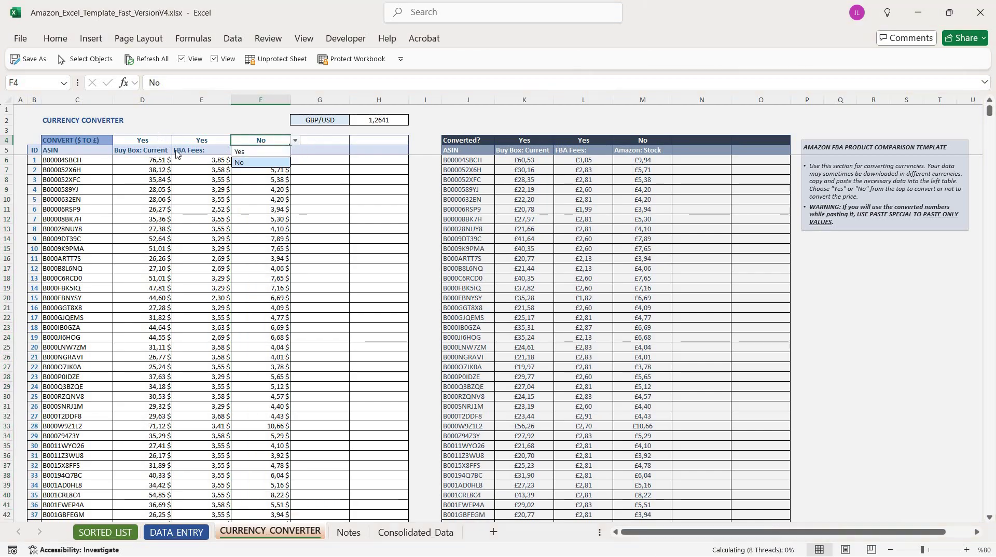
pyautogui.press('Escape')
pyautogui.moveTo(151, 143); pyautogui.dragTo(208, 143)
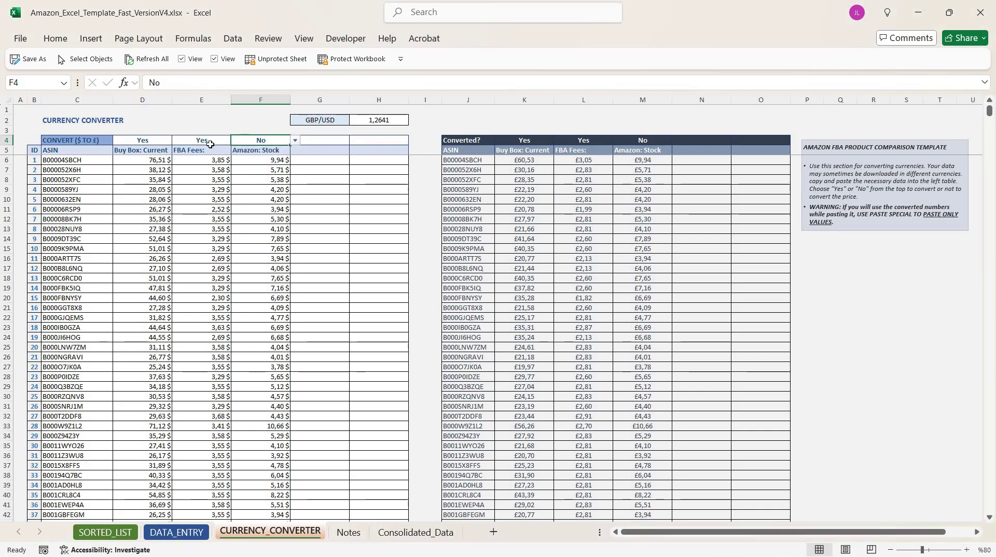
pyautogui.click(177, 141)
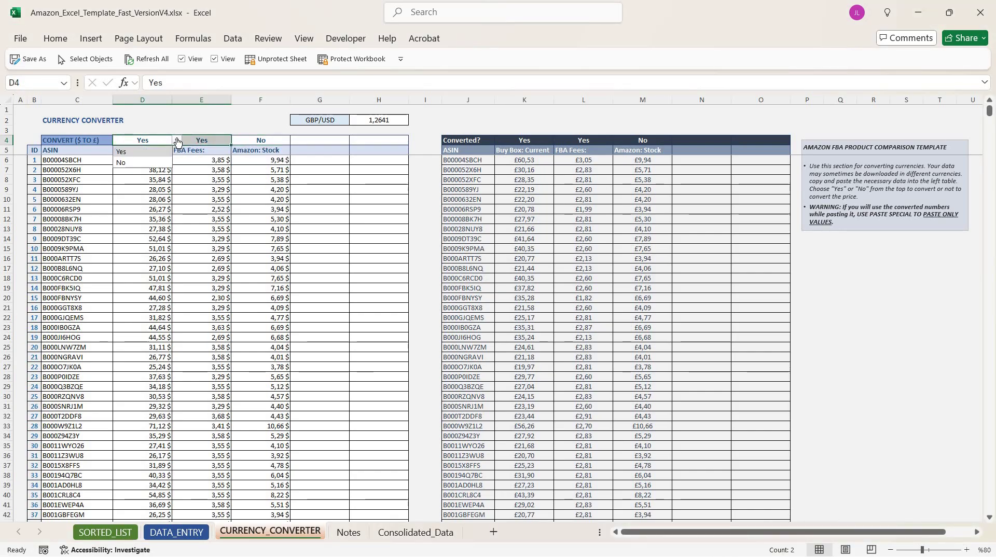
pyautogui.click(223, 140)
pyautogui.click(227, 141)
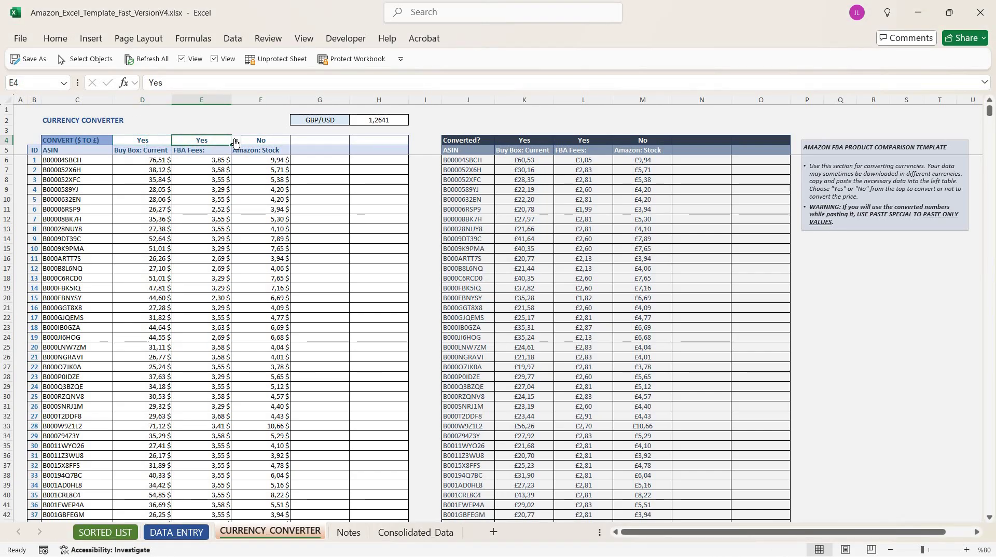
pyautogui.click(236, 143)
pyautogui.click(236, 142)
# Step: Compare the dollar price and fee in row 7 and the GBP/USD rate with the pound values in the converted table
pyautogui.click(156, 169)
pyautogui.keyDown('shift'); pyautogui.click(194, 171); pyautogui.keyUp('shift')
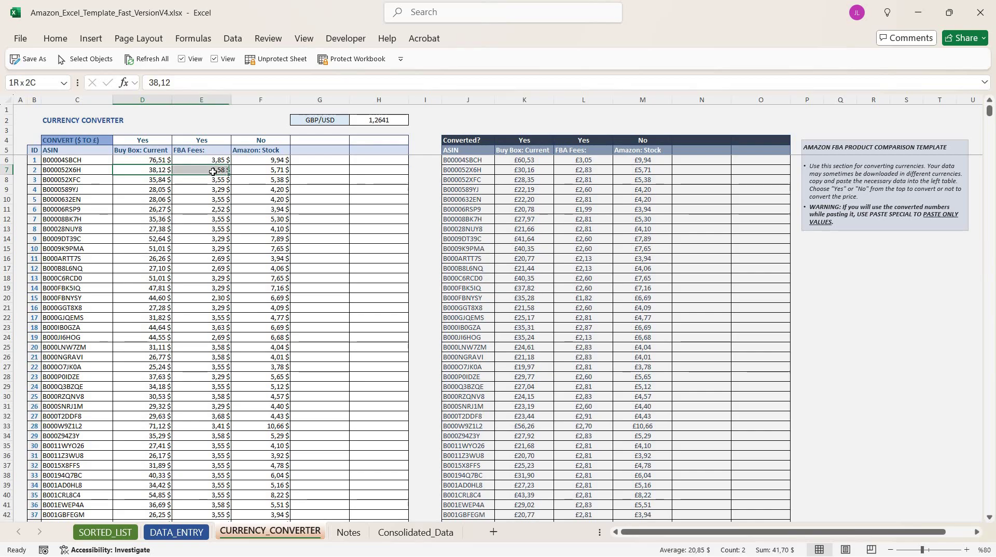
pyautogui.click(387, 120)
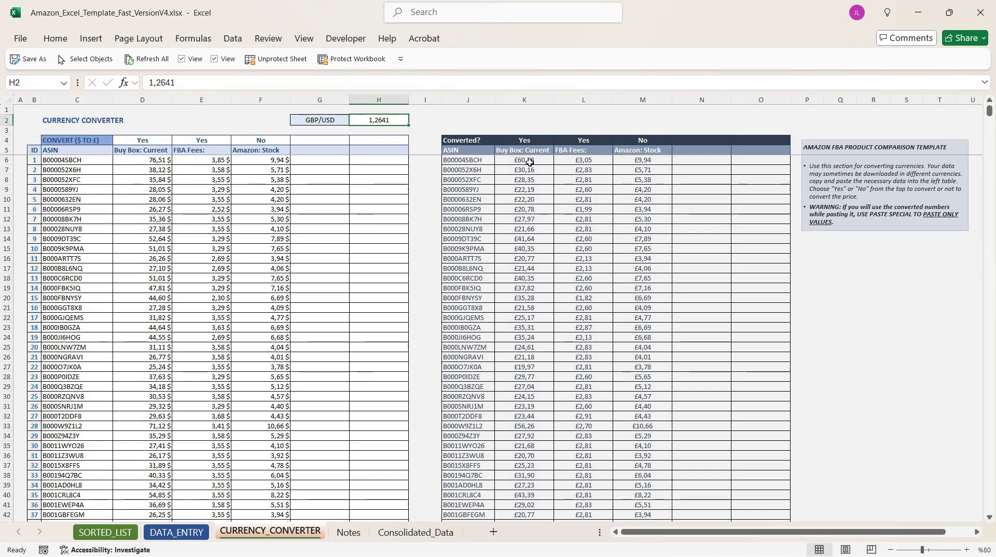
pyautogui.moveTo(531, 159); pyautogui.dragTo(649, 386)
pyautogui.click(647, 219)
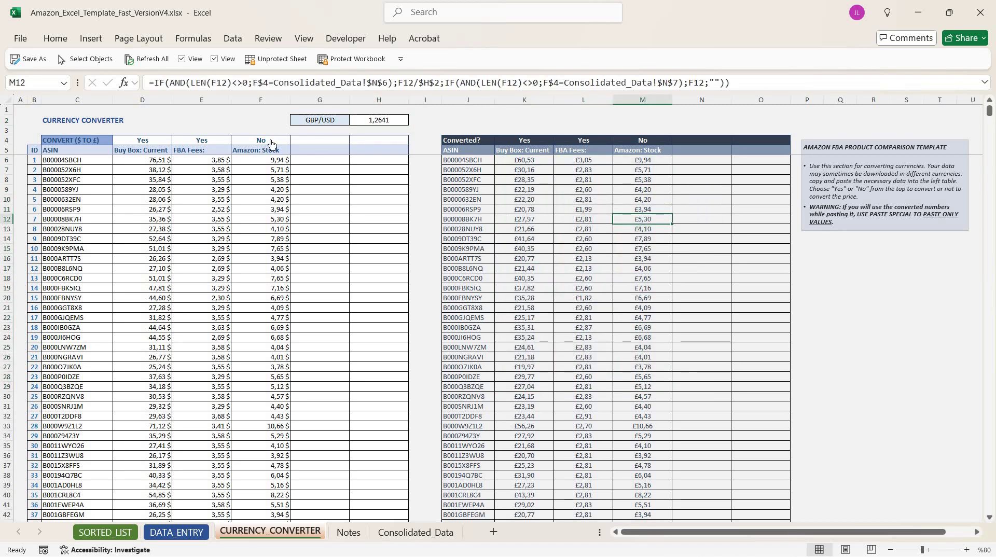
# Step: Compare each column's conversion setting with its Amazon Stock, Buy Box and FBA Fees results in the converted table
pyautogui.click(272, 144)
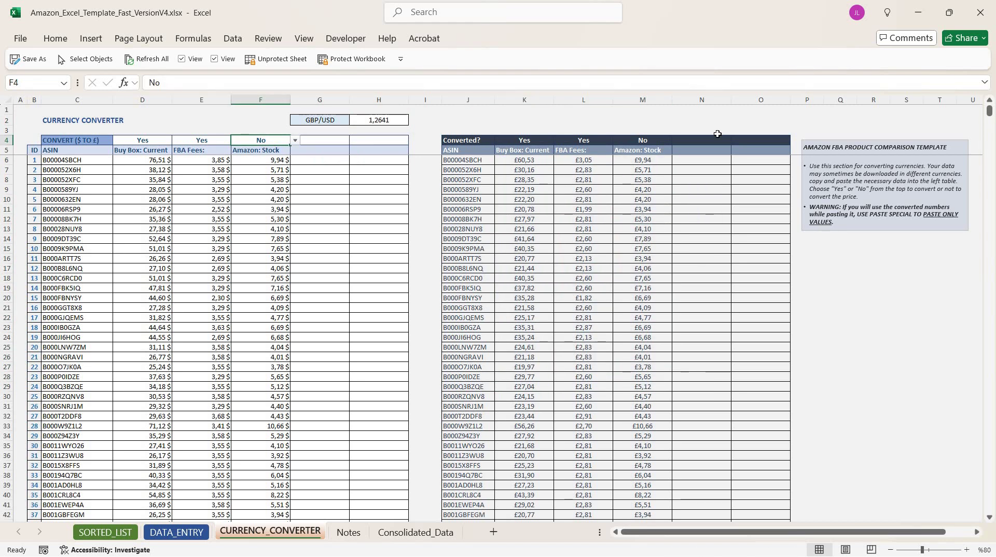
pyautogui.moveTo(644, 160); pyautogui.dragTo(651, 442)
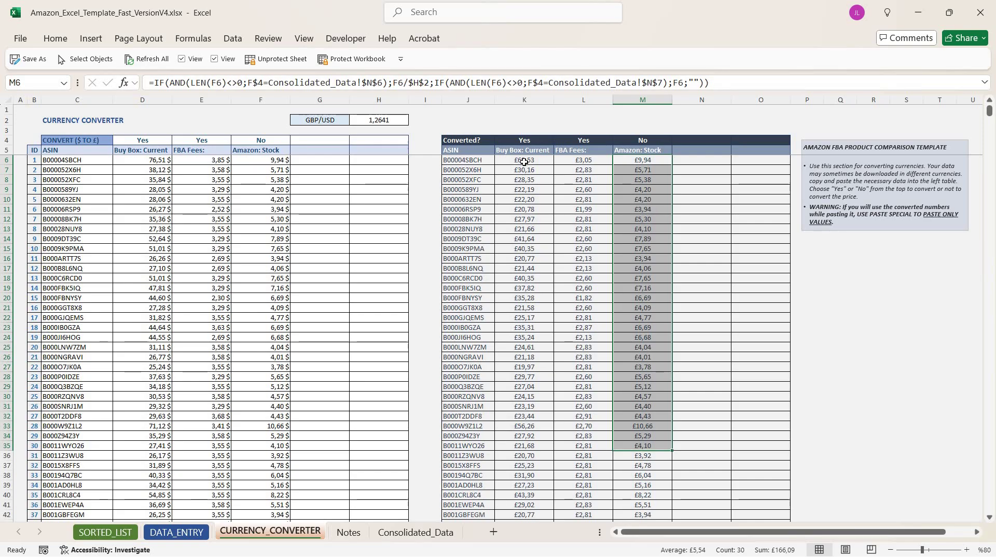
pyautogui.moveTo(524, 160); pyautogui.dragTo(575, 345)
pyautogui.click(142, 141)
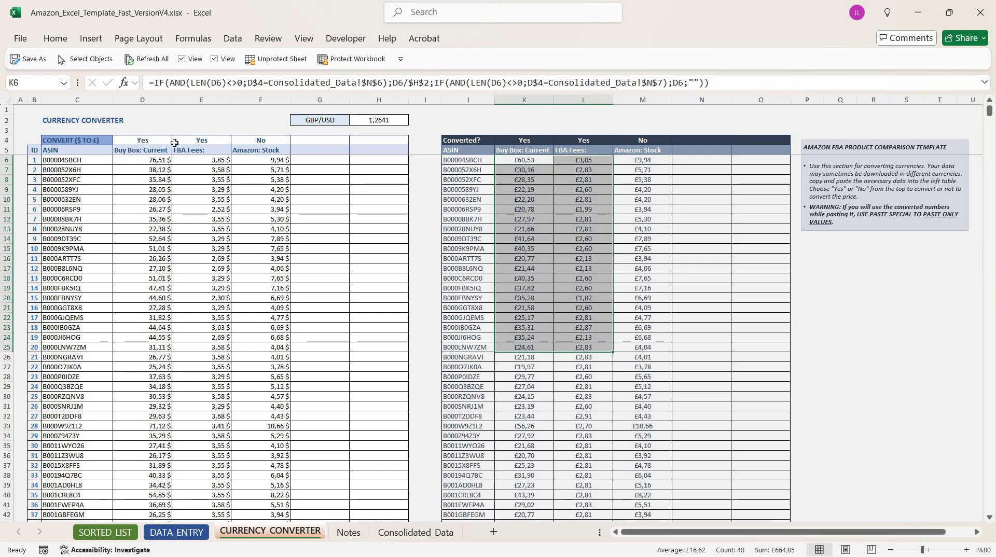
pyautogui.keyDown('shift'); pyautogui.click(181, 145); pyautogui.keyUp('shift')
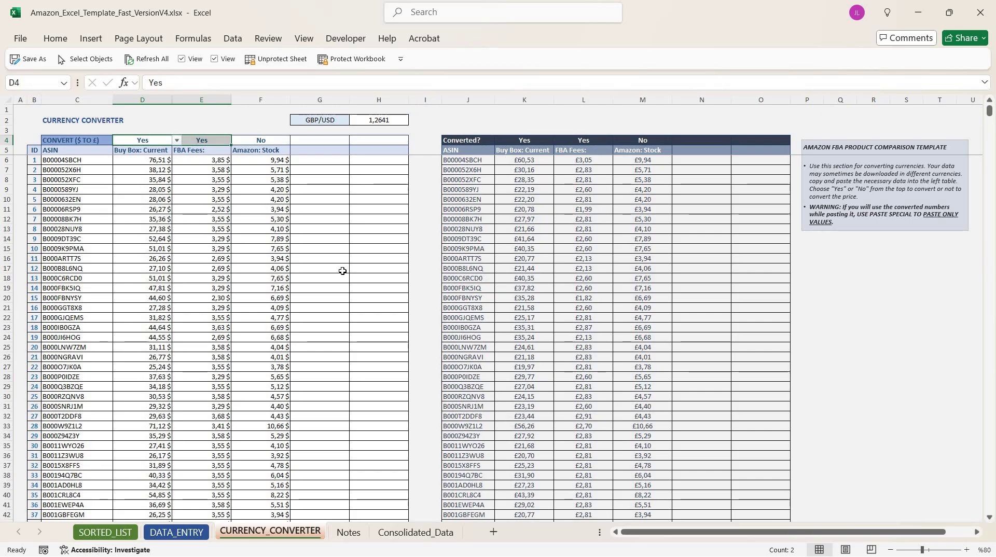
pyautogui.moveTo(143, 160); pyautogui.dragTo(234, 363)
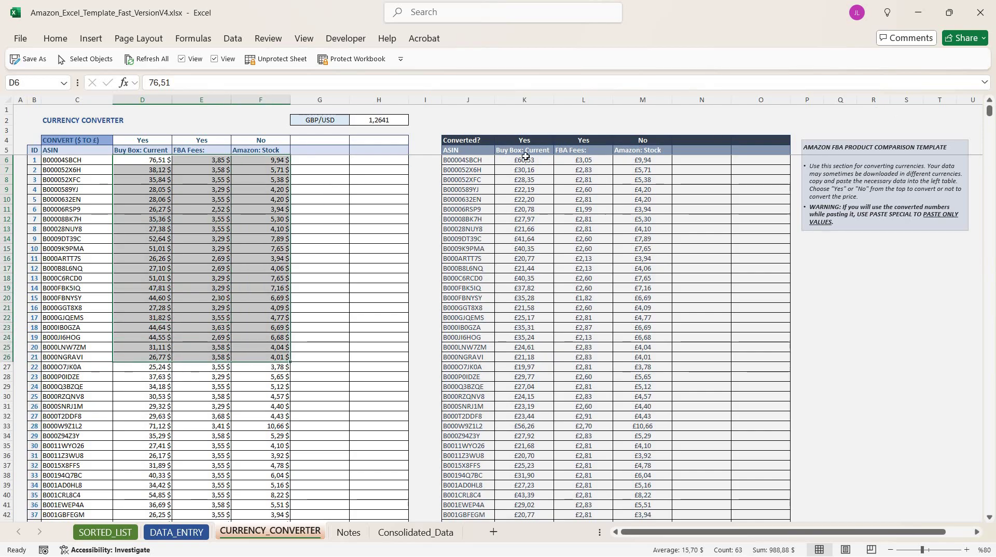
# Step: Copy the converted values in K6:M22 and try Paste Special with the Values option at cell H19, then cancel it
pyautogui.moveTo(524, 160); pyautogui.dragTo(641, 315)
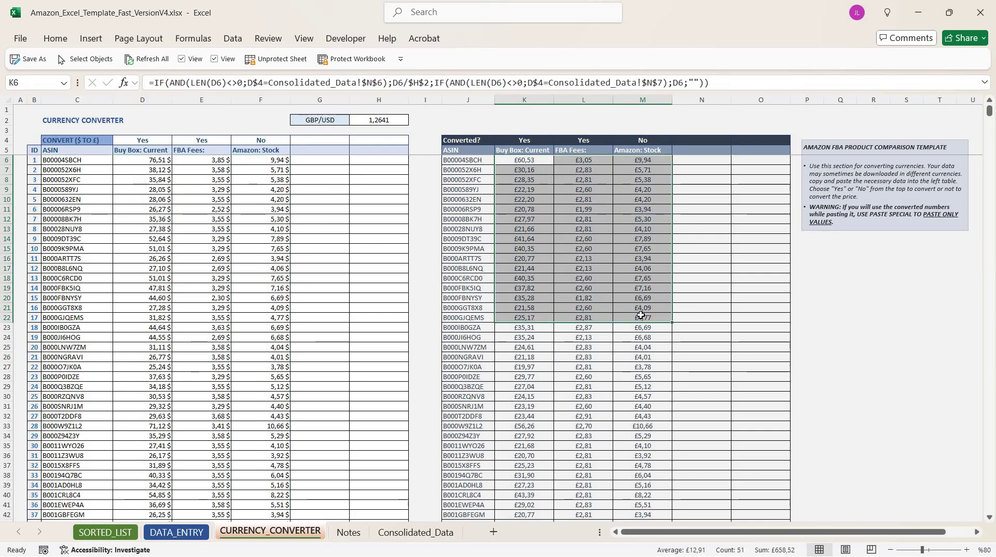
pyautogui.hotkey('ctrl', 'c')
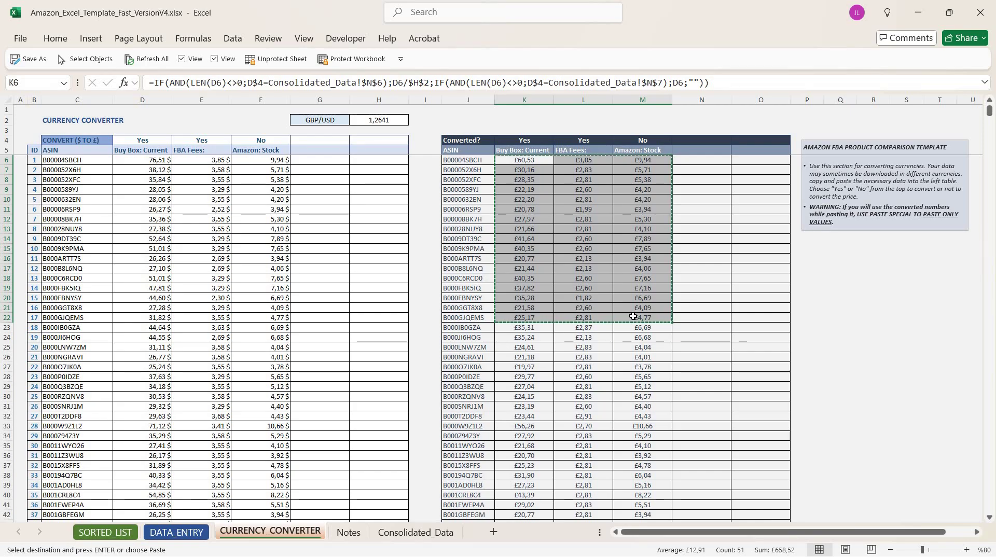
pyautogui.rightClick(362, 296)
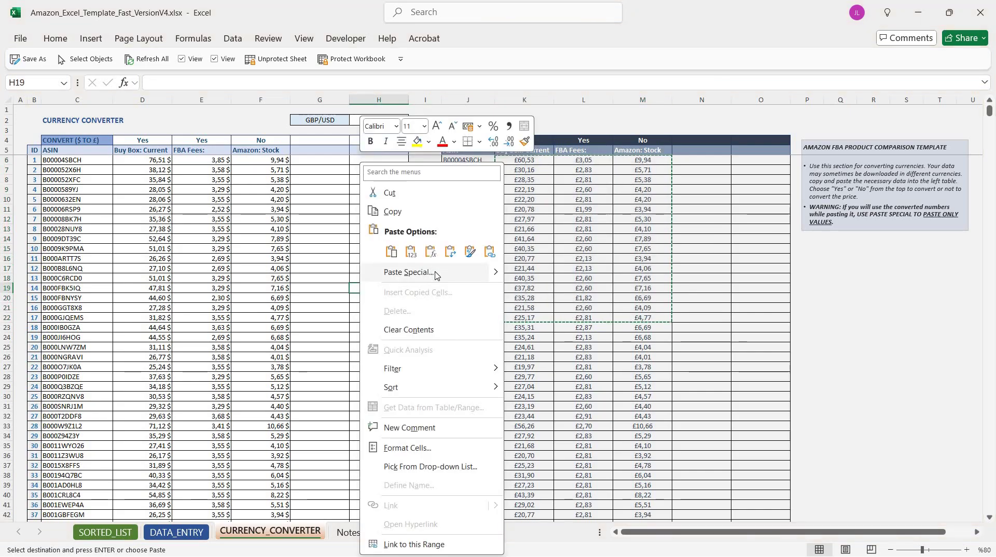
pyautogui.click(384, 271)
pyautogui.click(330, 246)
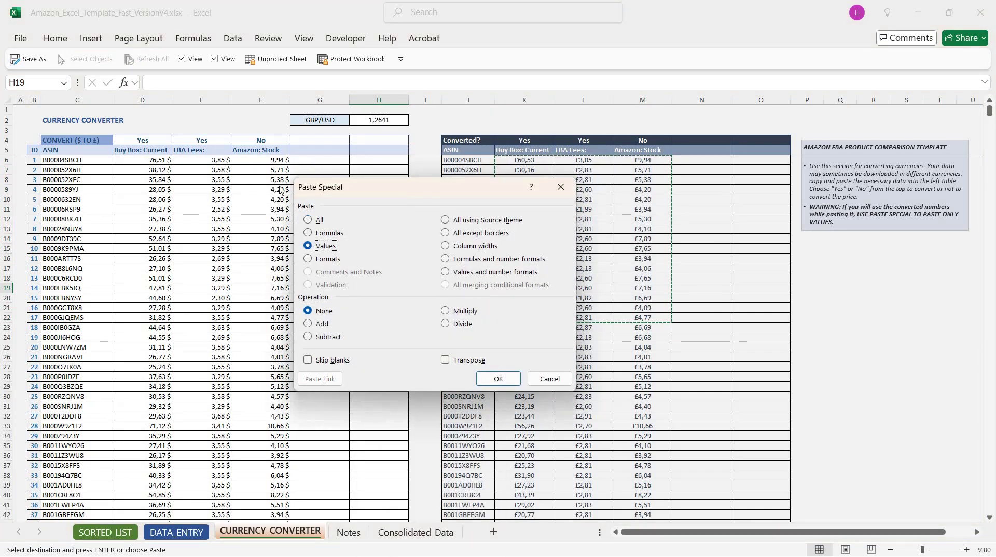
pyautogui.click(560, 187)
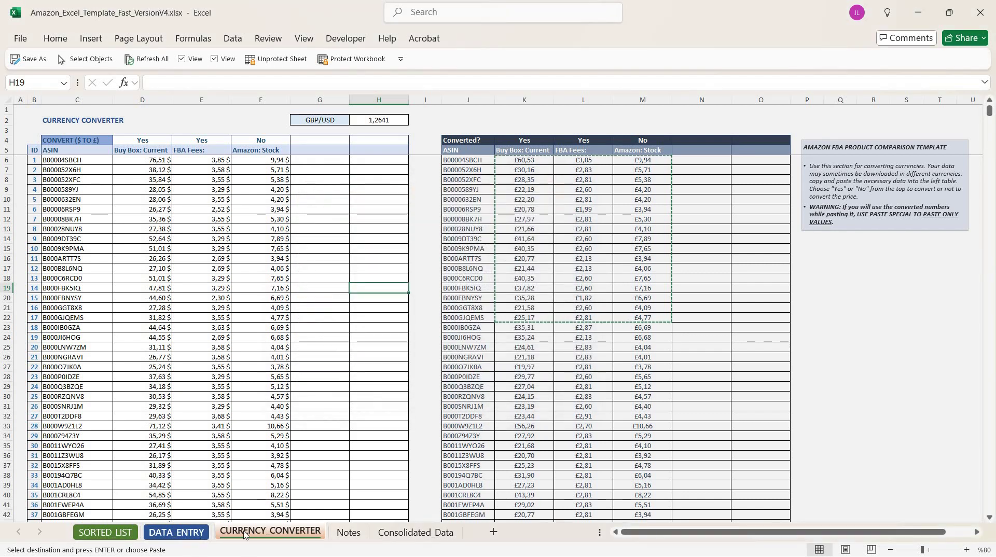
# Step: Look over the DATA_ENTRY, CURRENCY_CONVERTER and Notes sheets, then return to the SORTED_LIST sheet
pyautogui.click(177, 533)
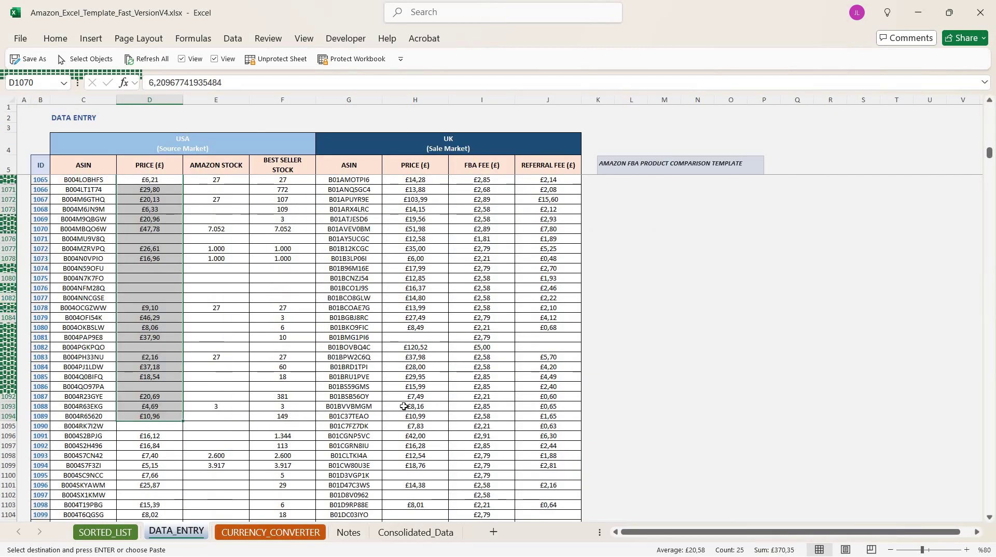
pyautogui.press('Escape')
pyautogui.click(299, 533)
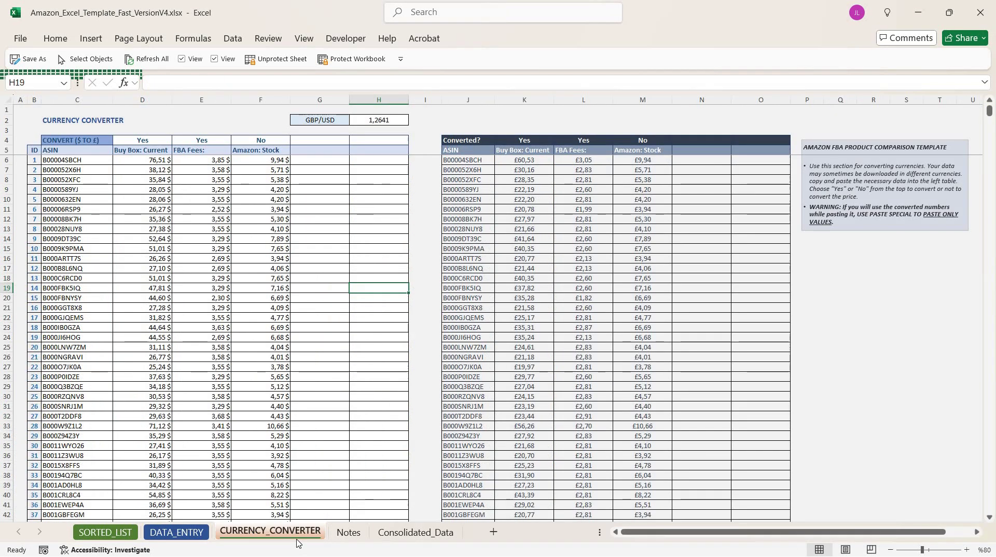
pyautogui.click(350, 533)
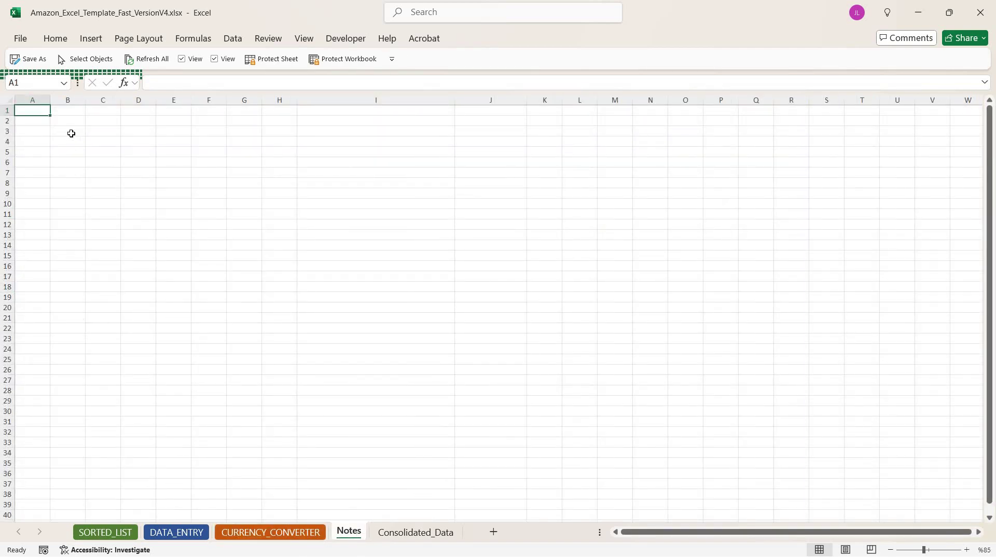
pyautogui.click(71, 134)
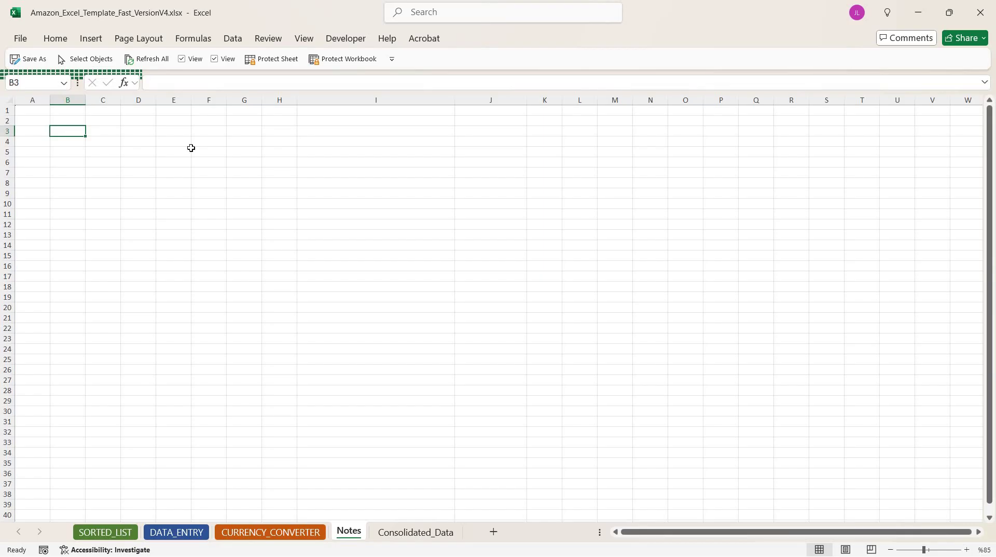
pyautogui.click(115, 531)
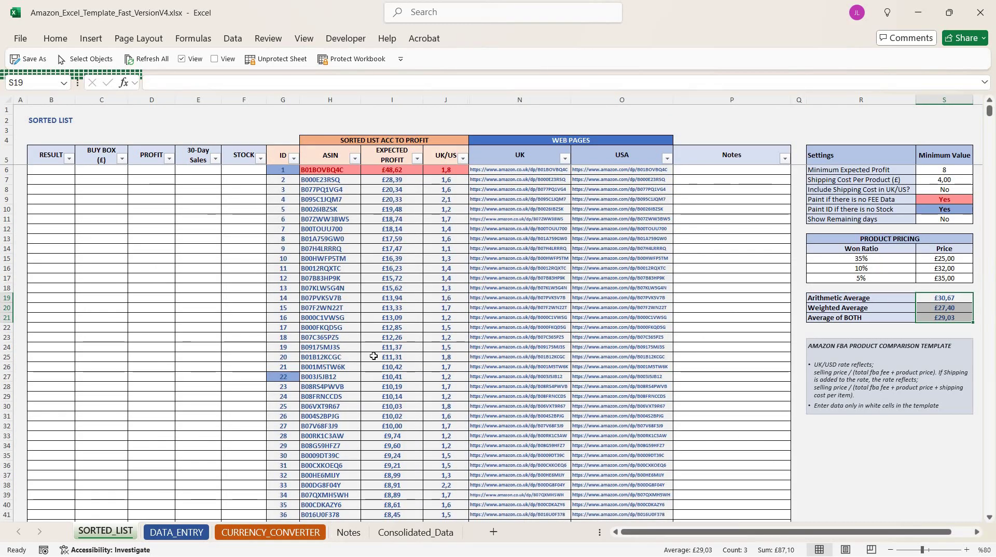